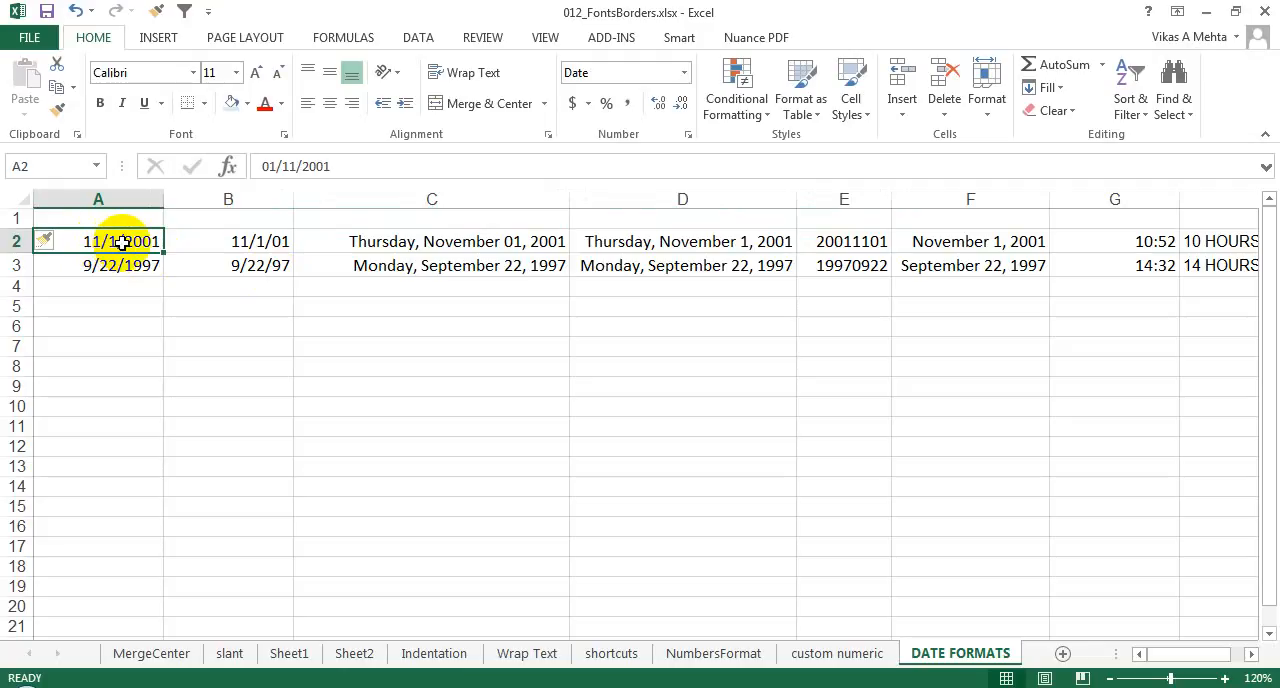
Step: Apply the custom number format m/dd/yyyy;@ to the date in cell A2
right_click(121, 242)
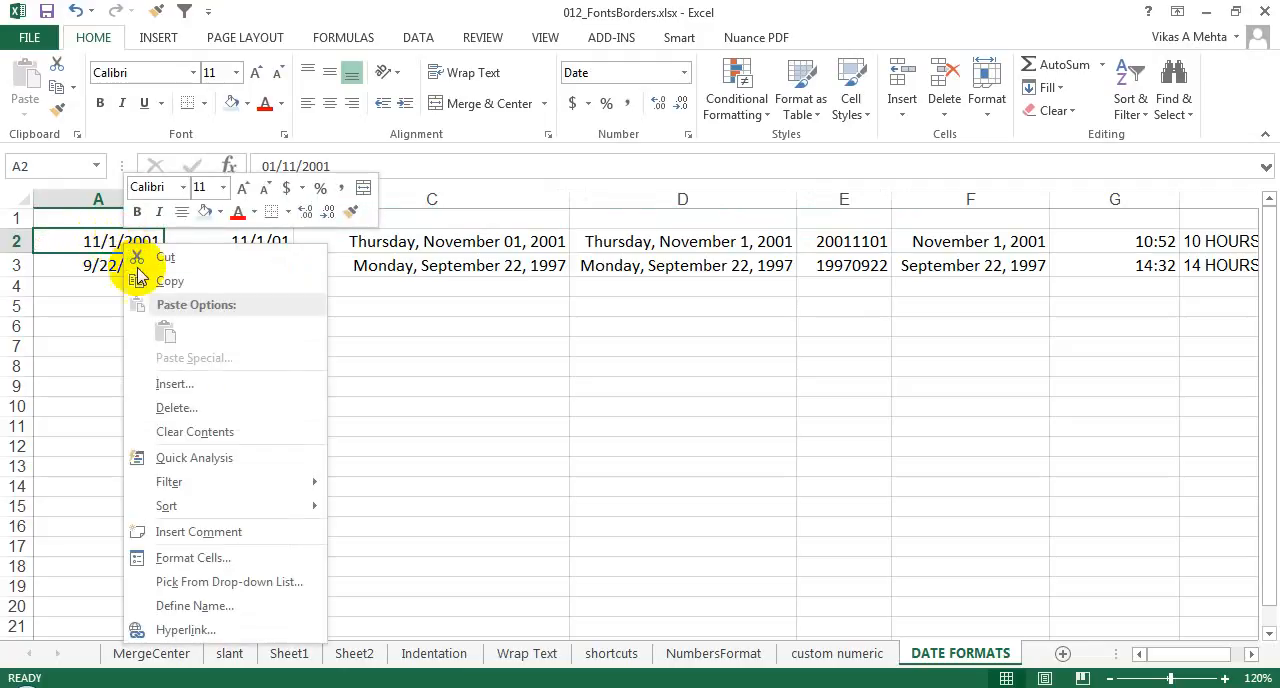
left_click(210, 559)
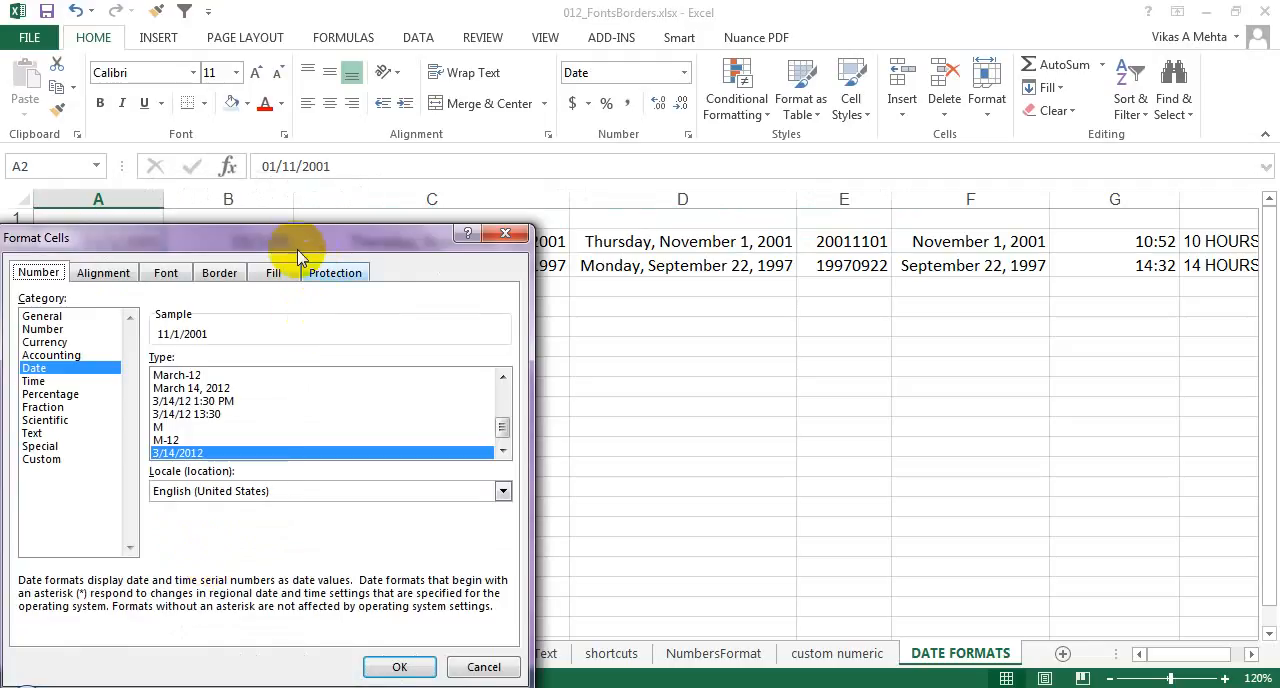
left_click_drag(265, 240, 691, 196)
left_click(490, 411)
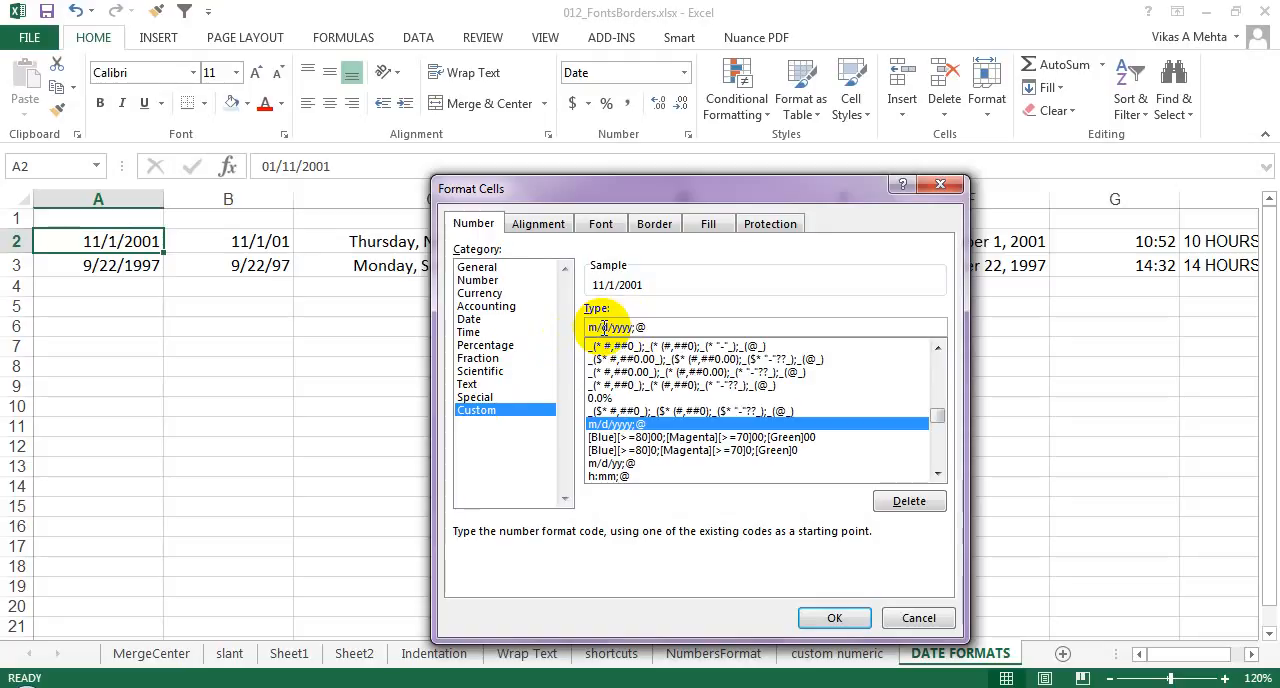
type("d")
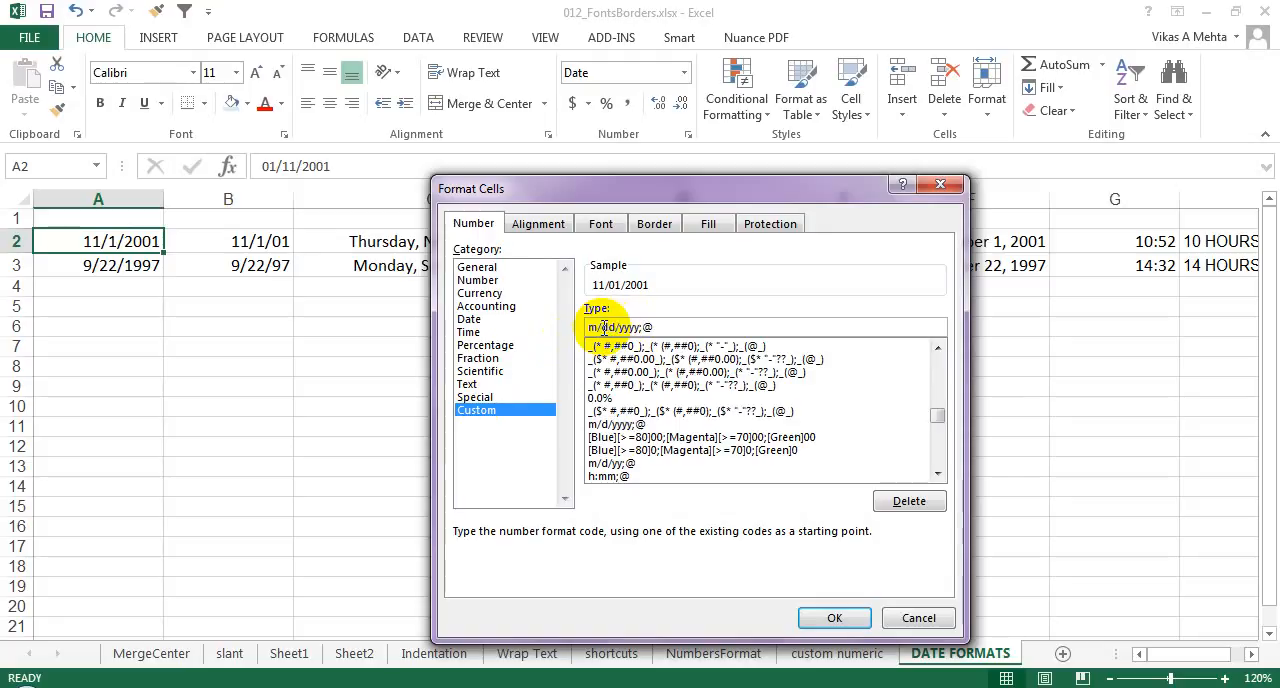
key("BackSpace")
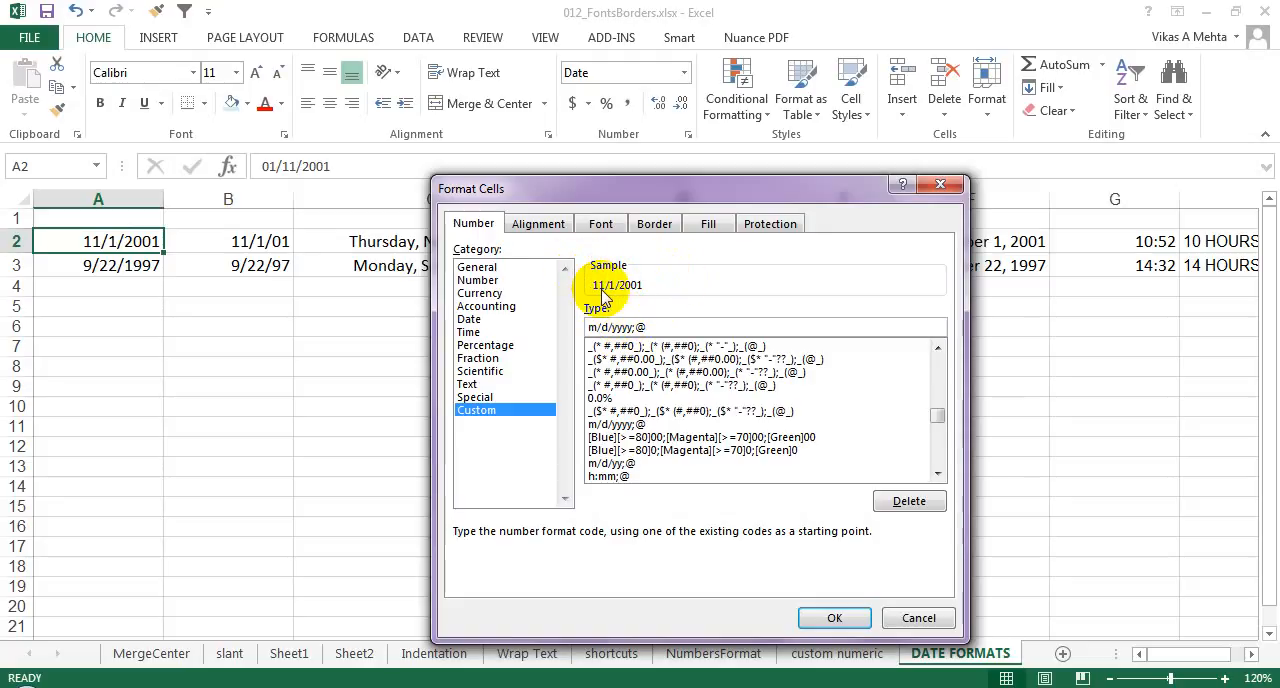
type("d")
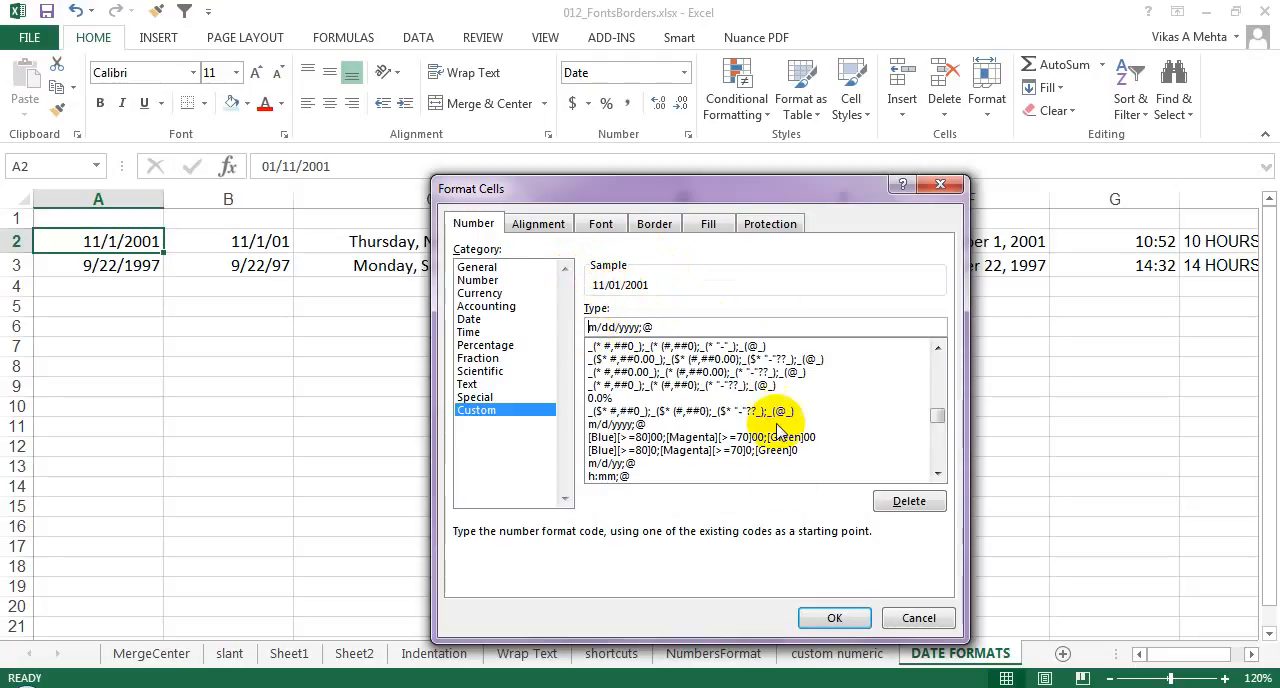
left_click(835, 620)
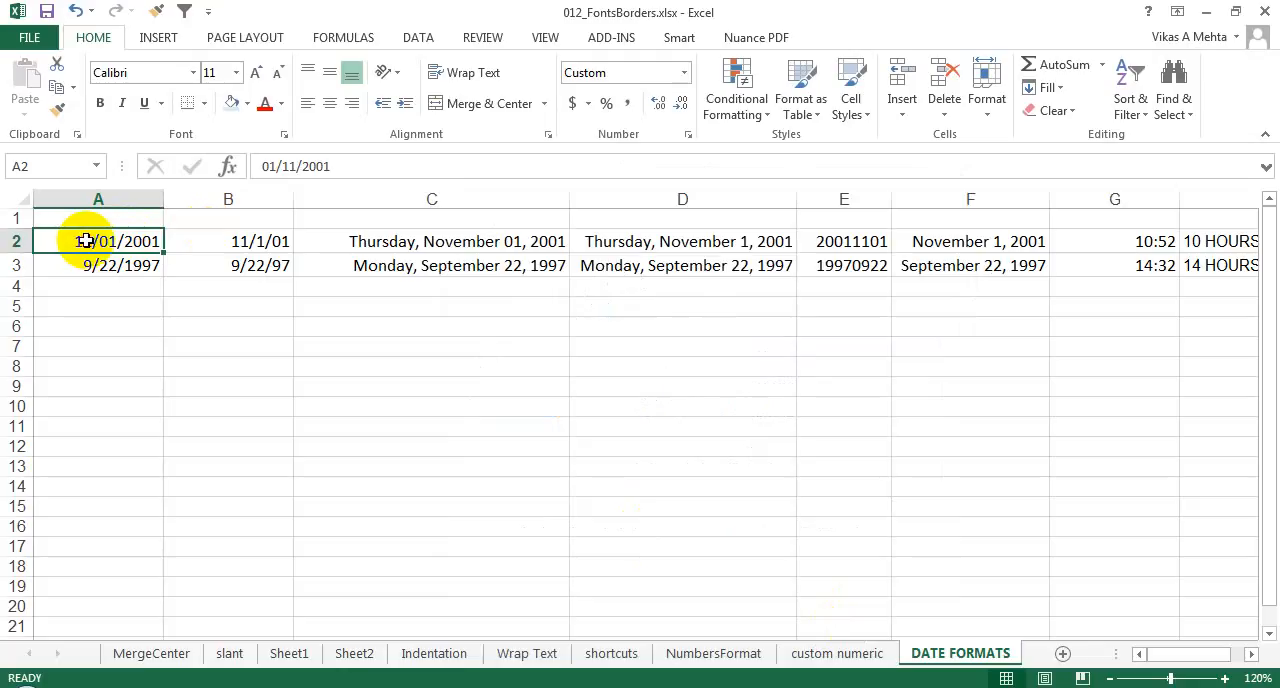
Step: Format the date in cell B2 with the 03/14/12 date type
right_click(240, 239)
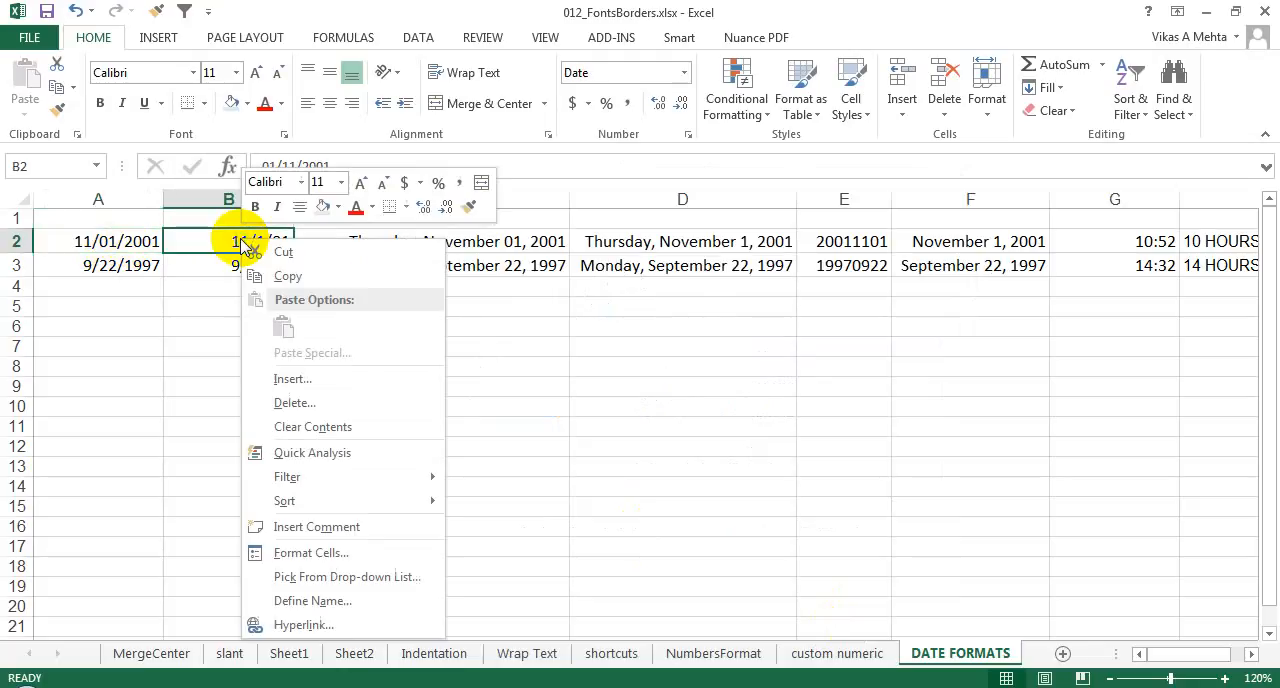
left_click(305, 552)
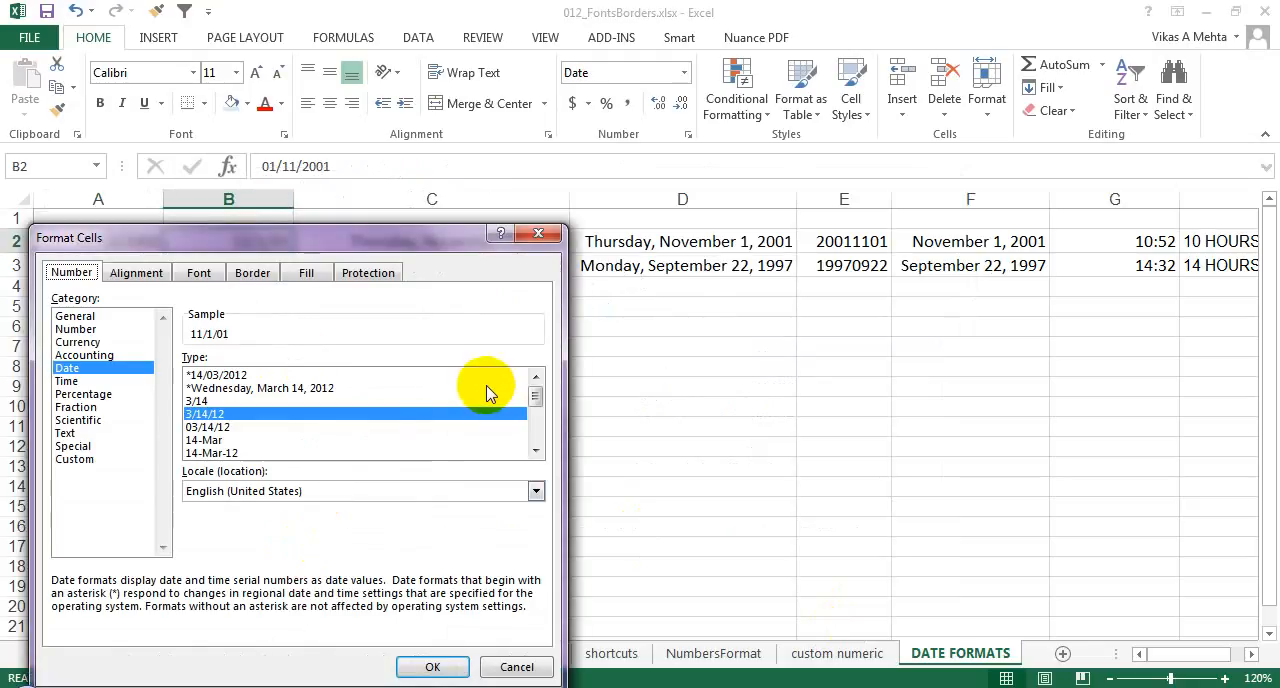
left_click(235, 437)
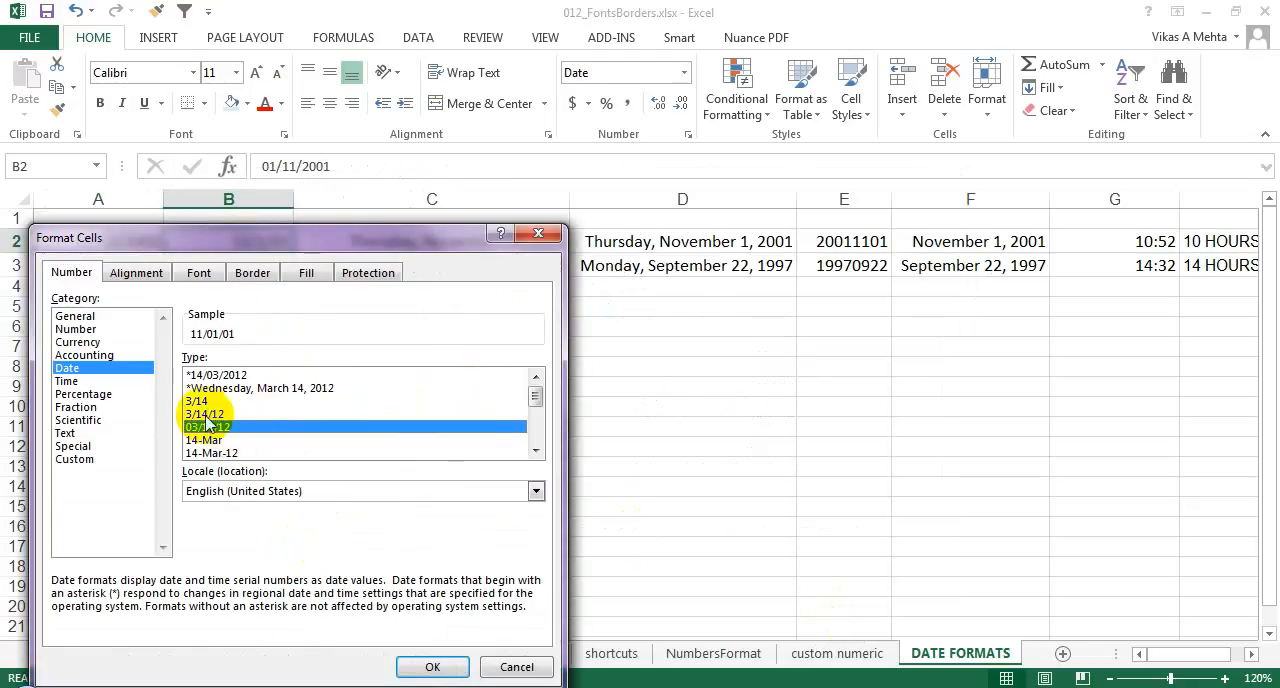
left_click(428, 666)
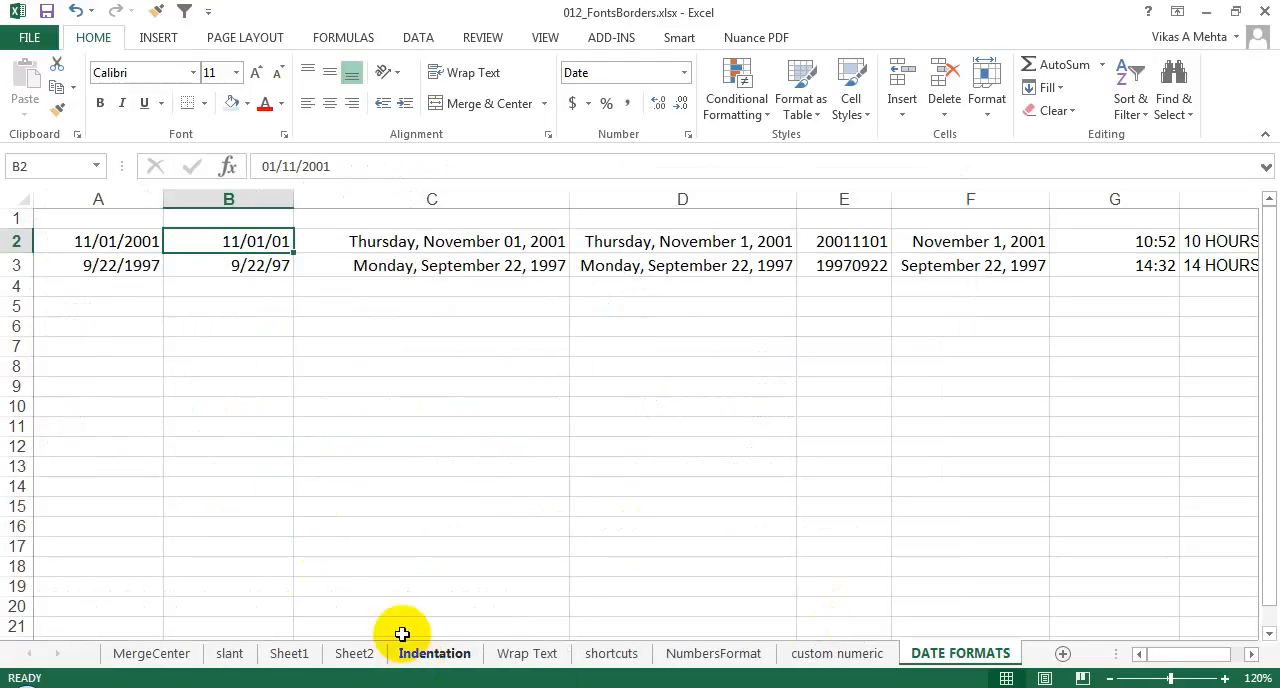
Step: Change cell B2 to the custom number format mm/dd/yyyy;@ so the year uses four digits
right_click(256, 240)
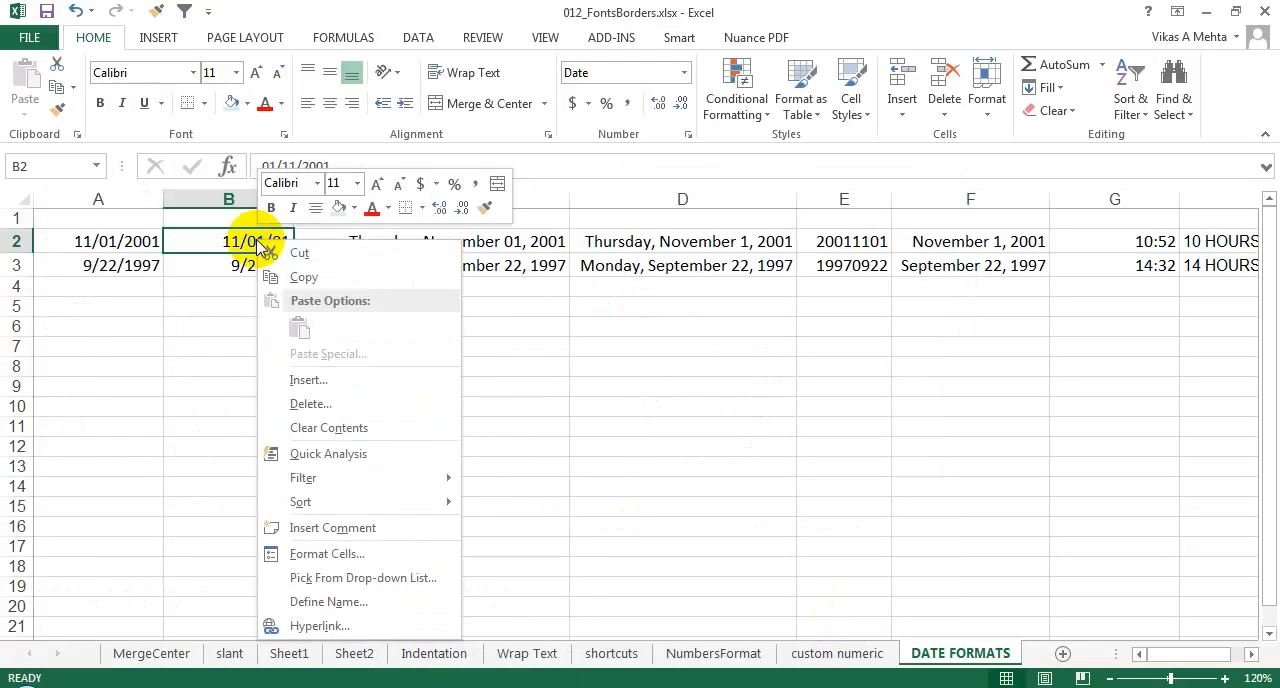
left_click(335, 553)
left_click(274, 430)
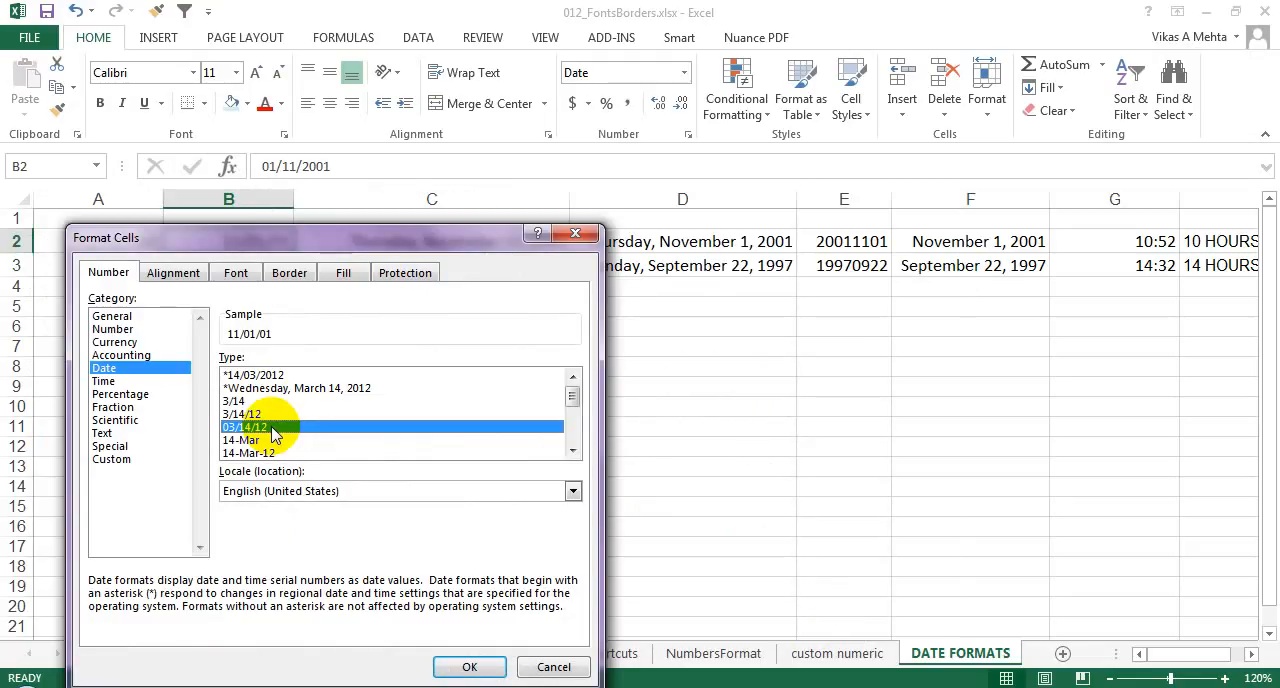
left_click(134, 459)
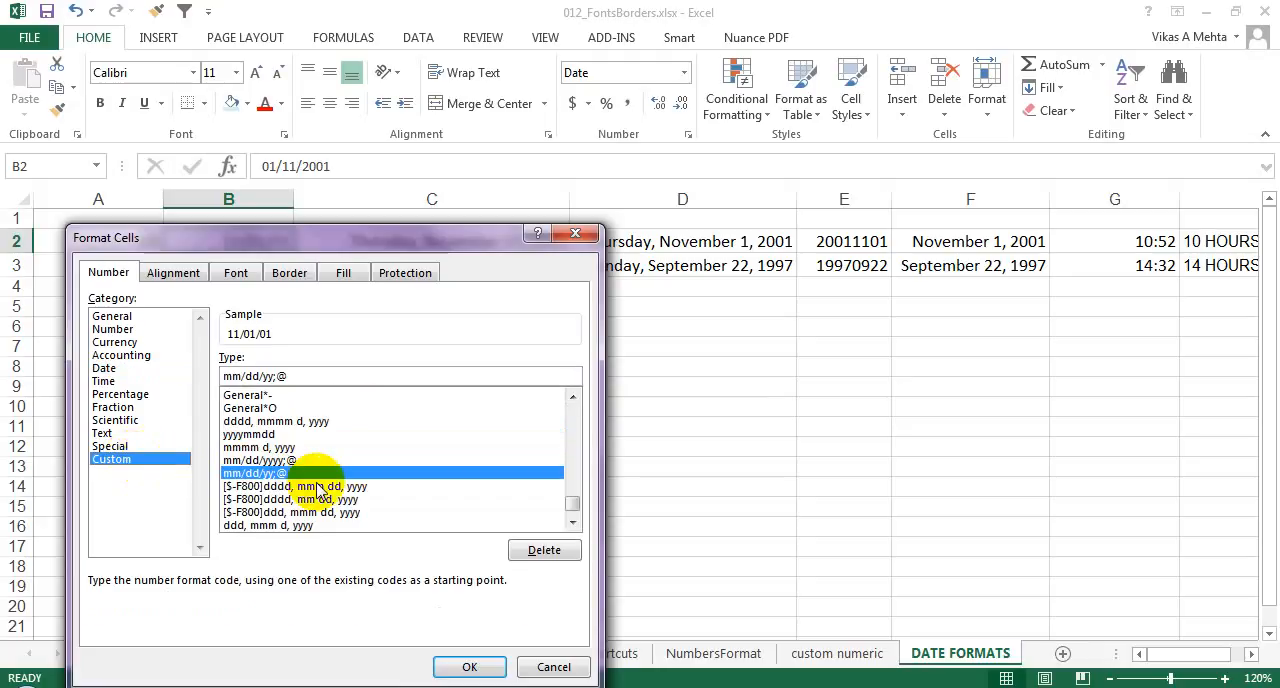
left_click(262, 377)
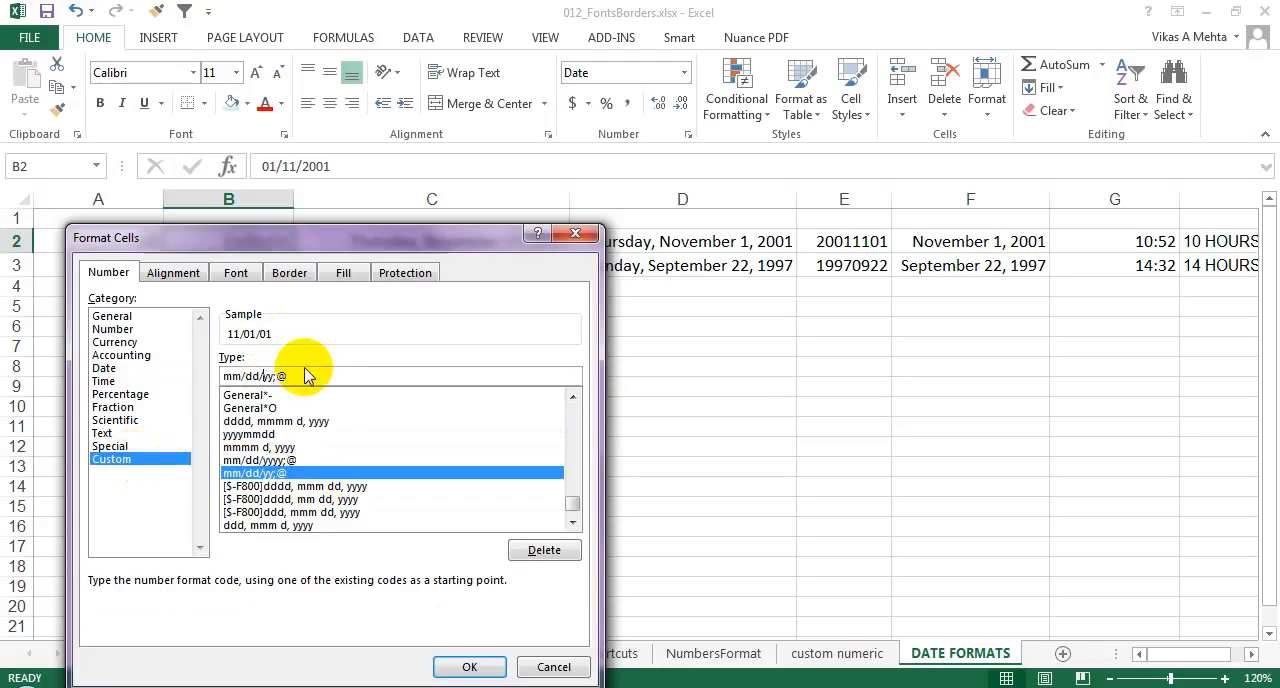
type("yy")
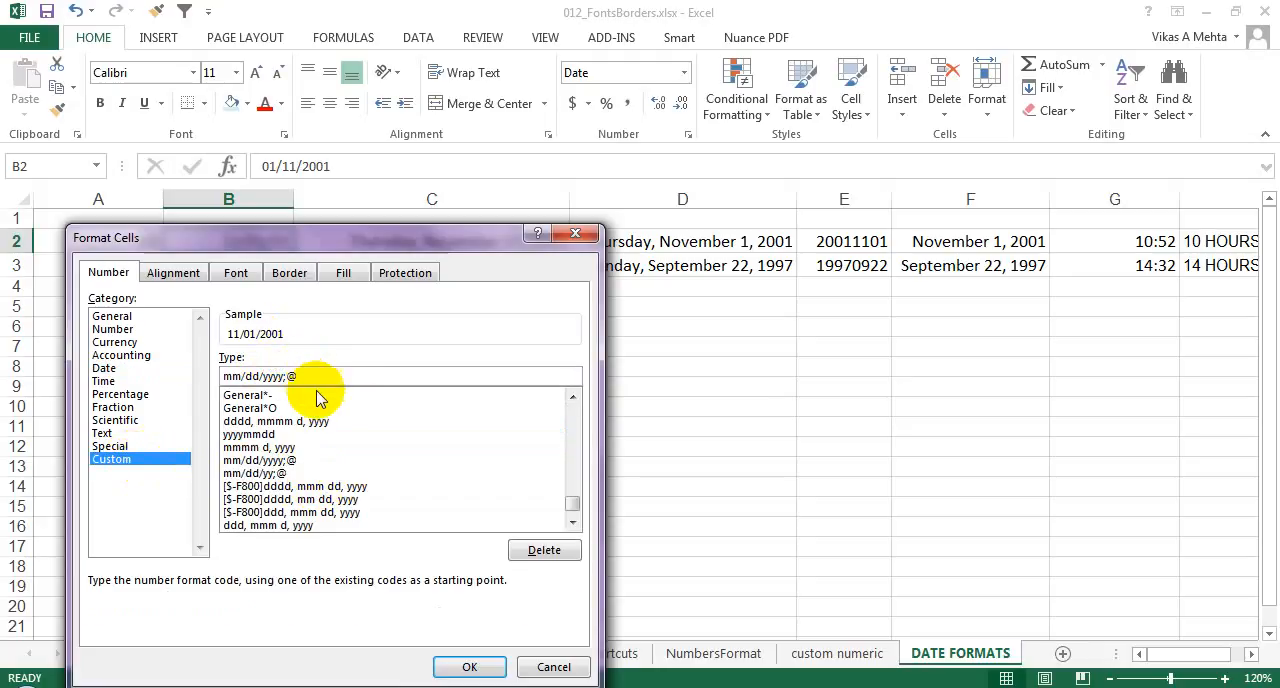
left_click(460, 666)
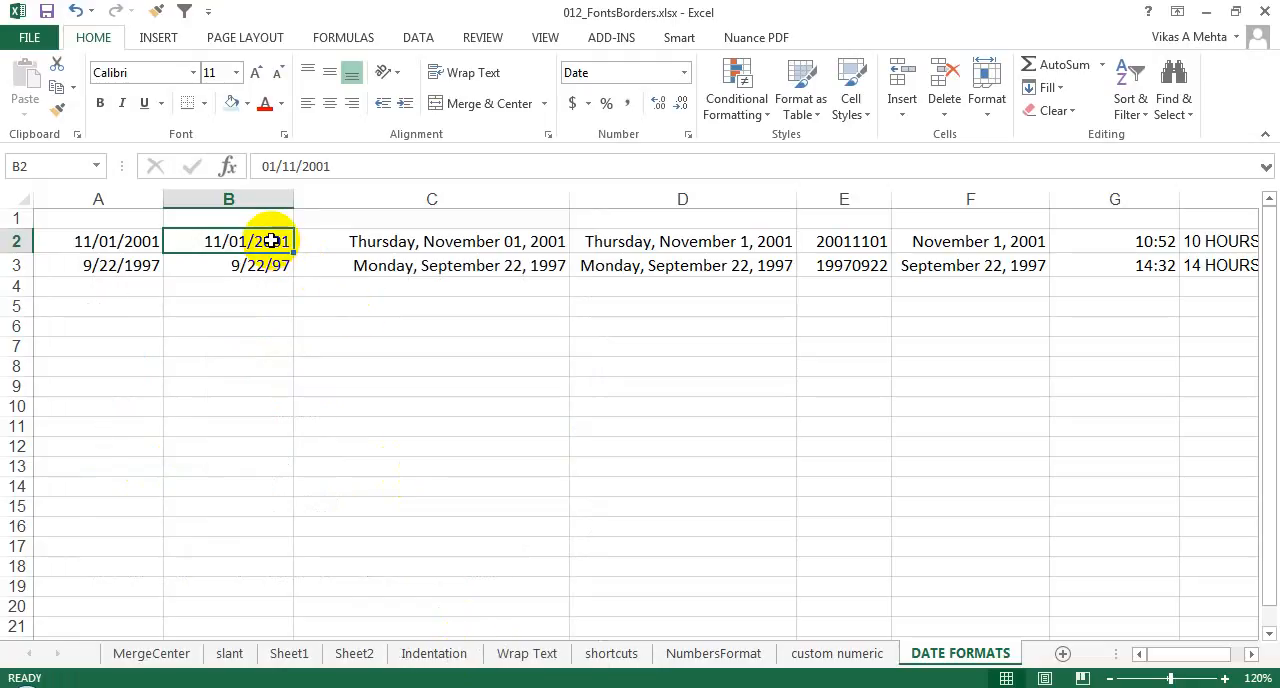
Step: Shorten the weekday and month in cell D2 by setting its custom format to ddd, mmm d, yyyy
left_click(706, 245)
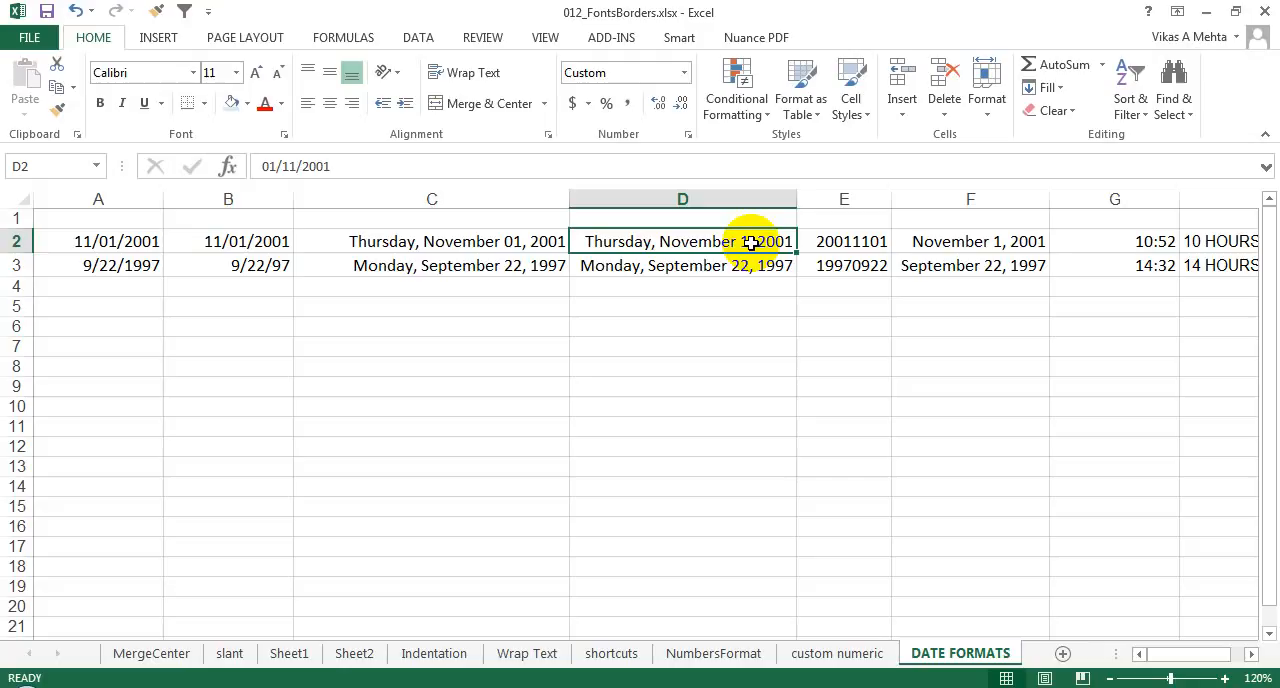
right_click(751, 243)
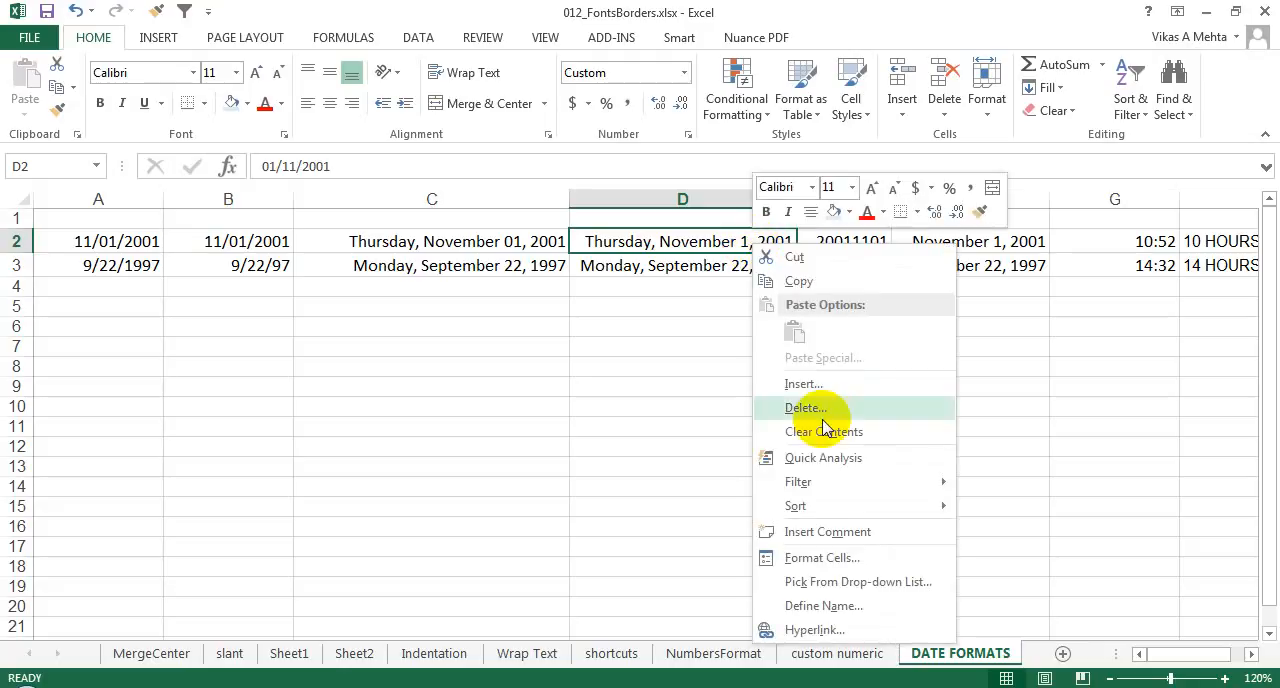
left_click(800, 558)
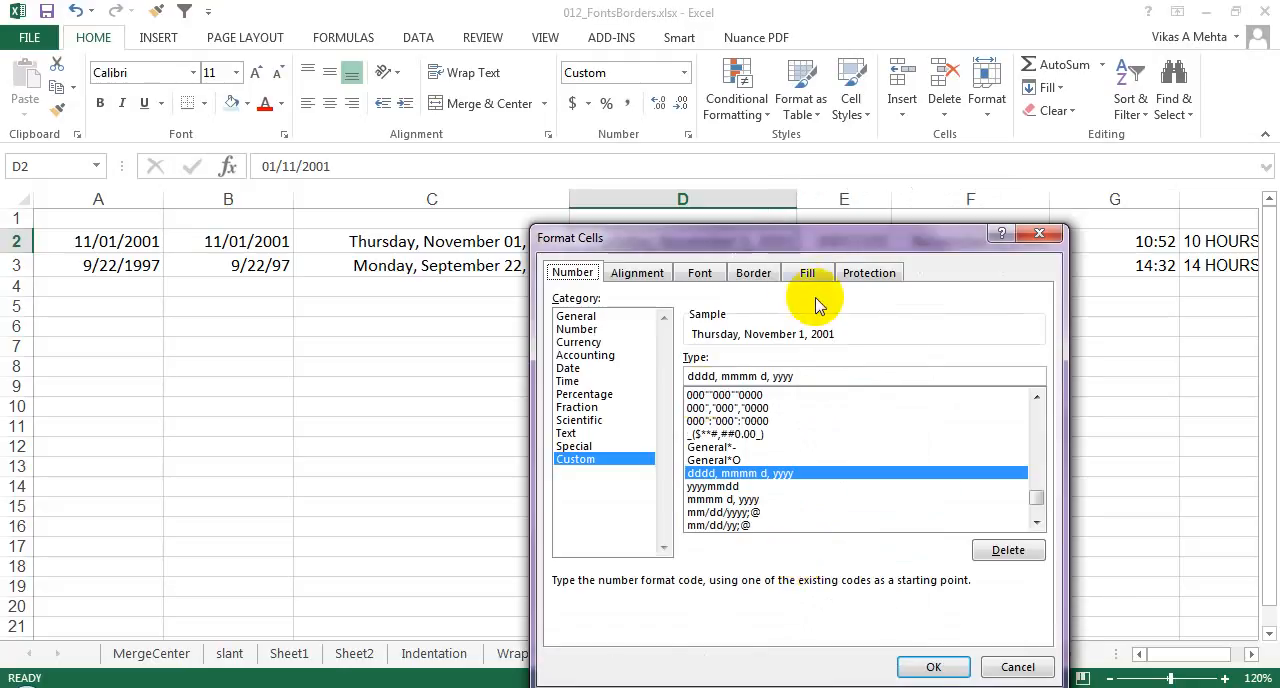
left_click_drag(751, 237, 765, 332)
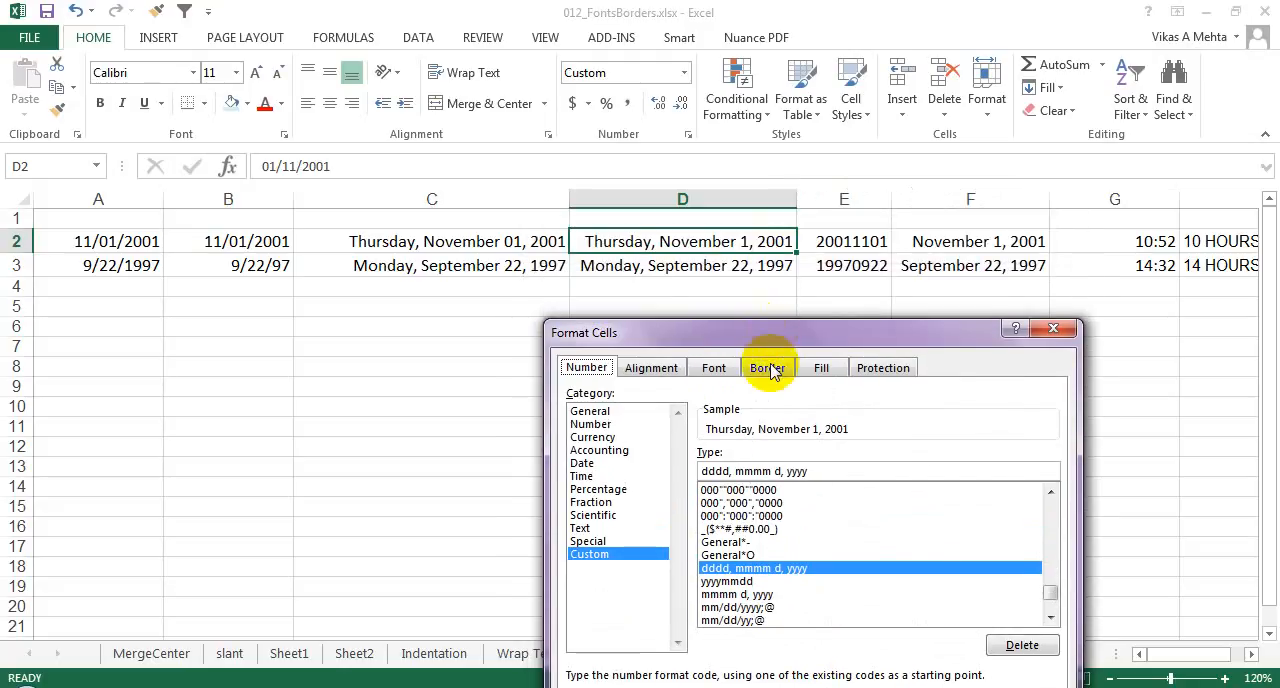
left_click(791, 470)
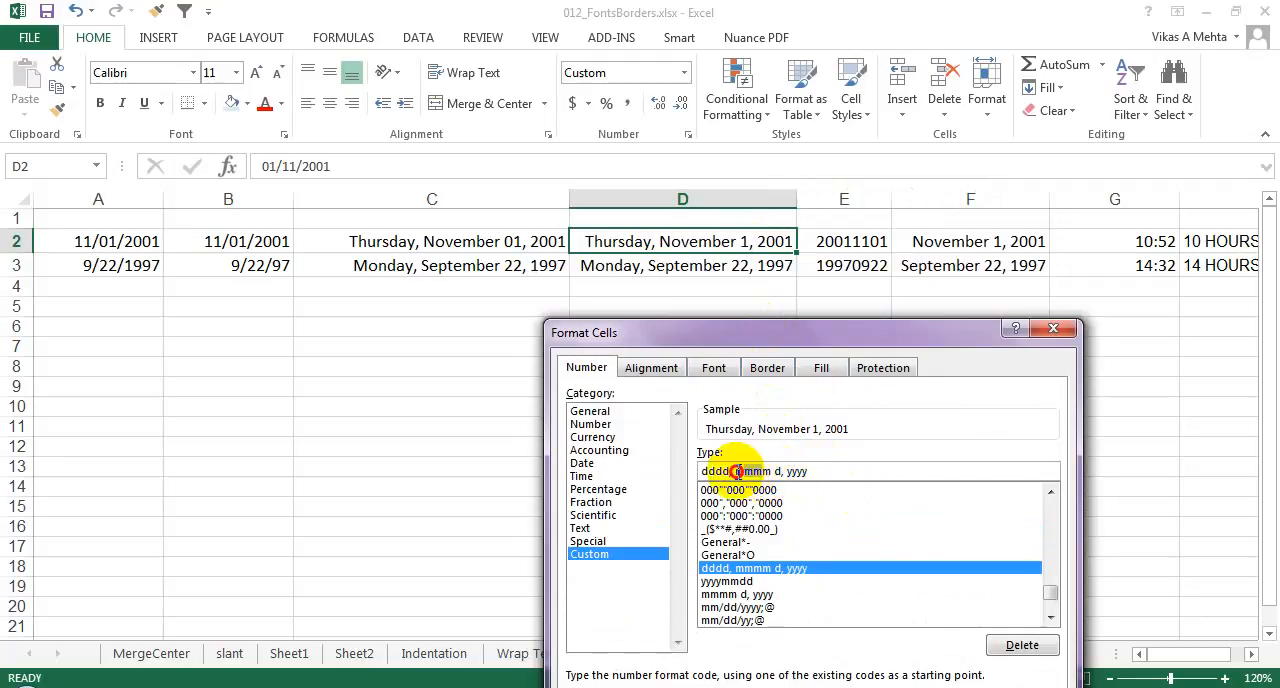
double_click(760, 471)
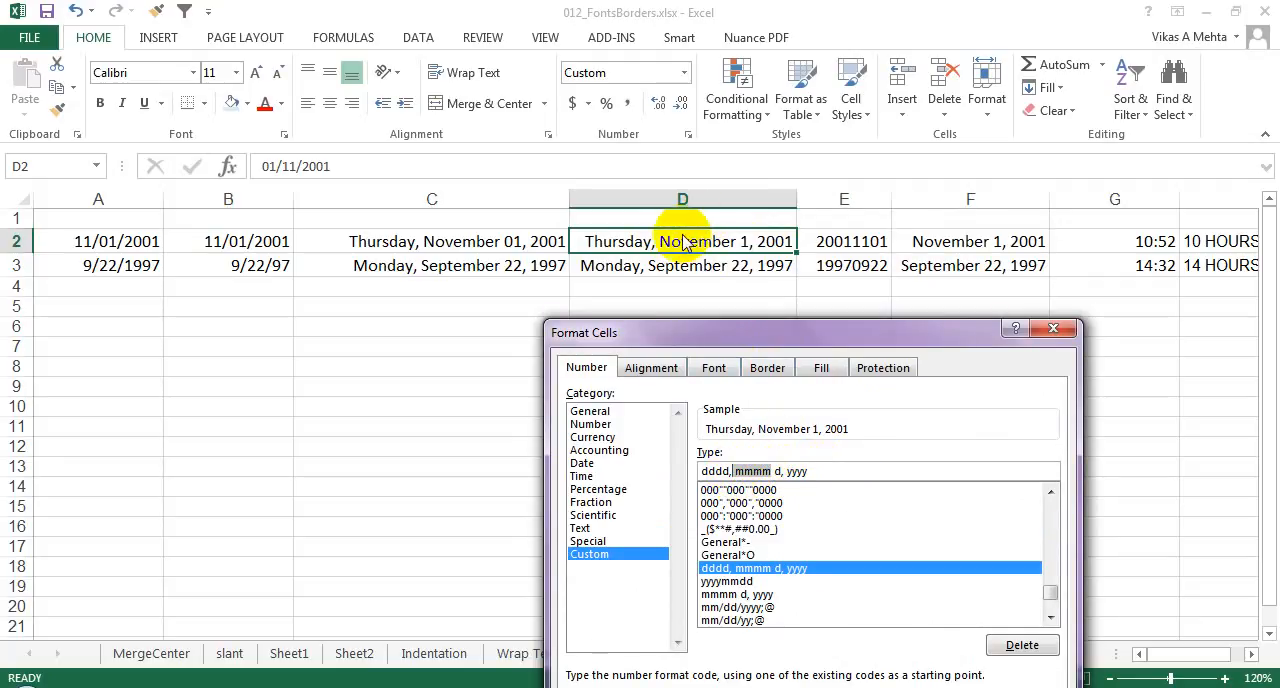
left_click(765, 470)
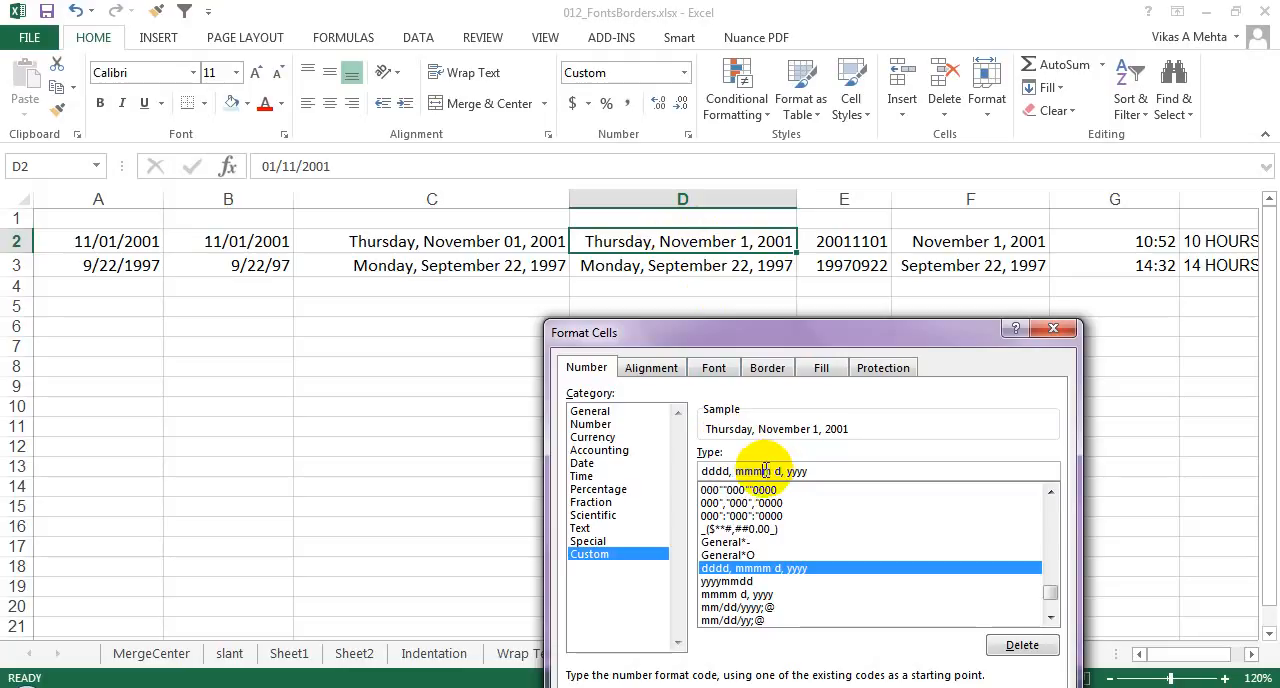
key("BackSpace")
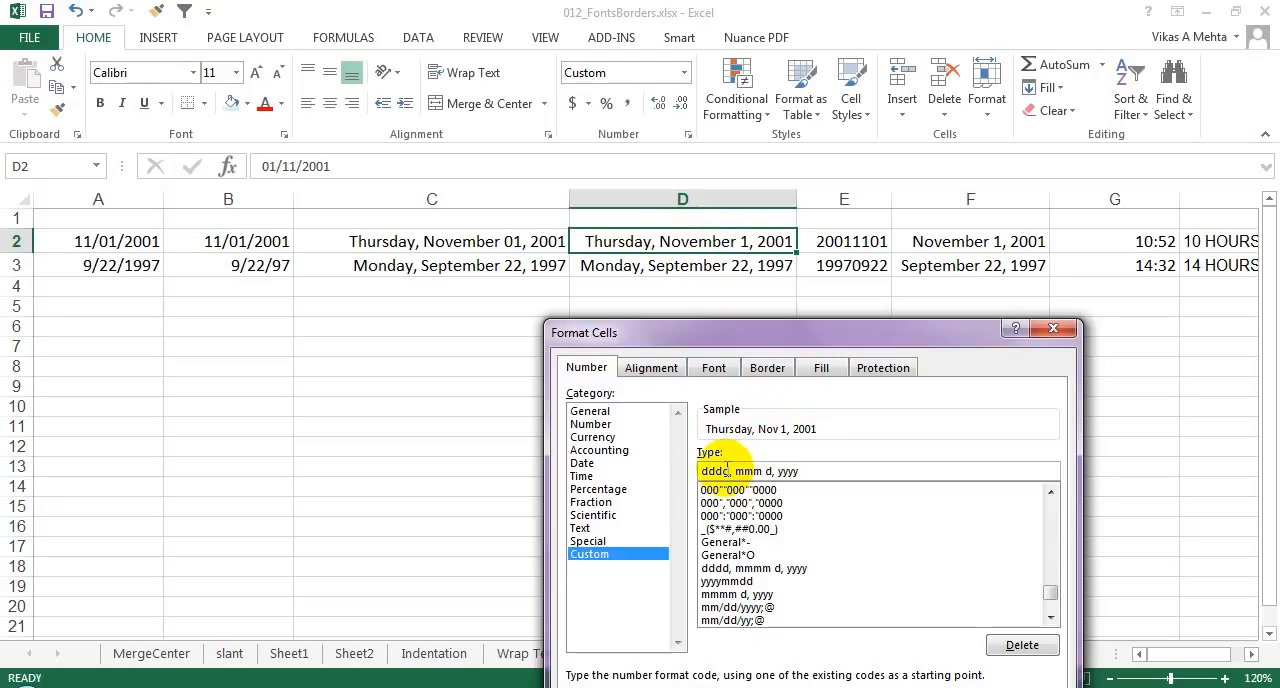
left_click(727, 470)
key("BackSpace")
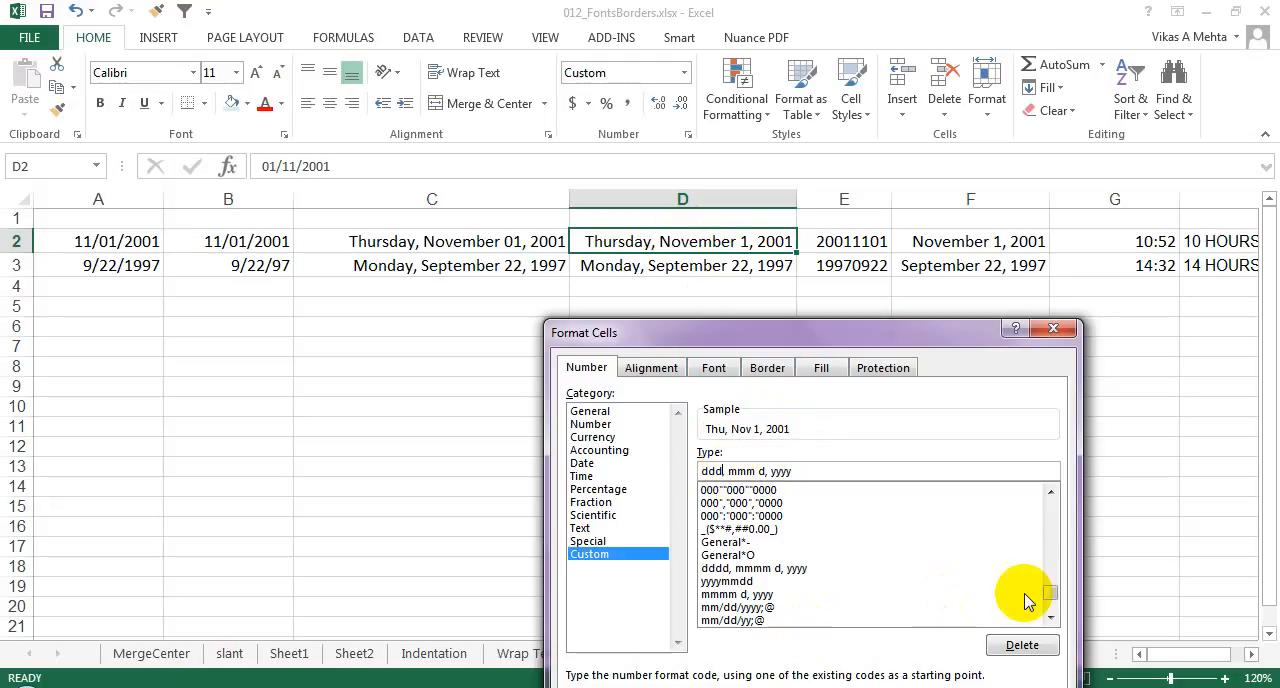
left_click_drag(843, 331, 857, 251)
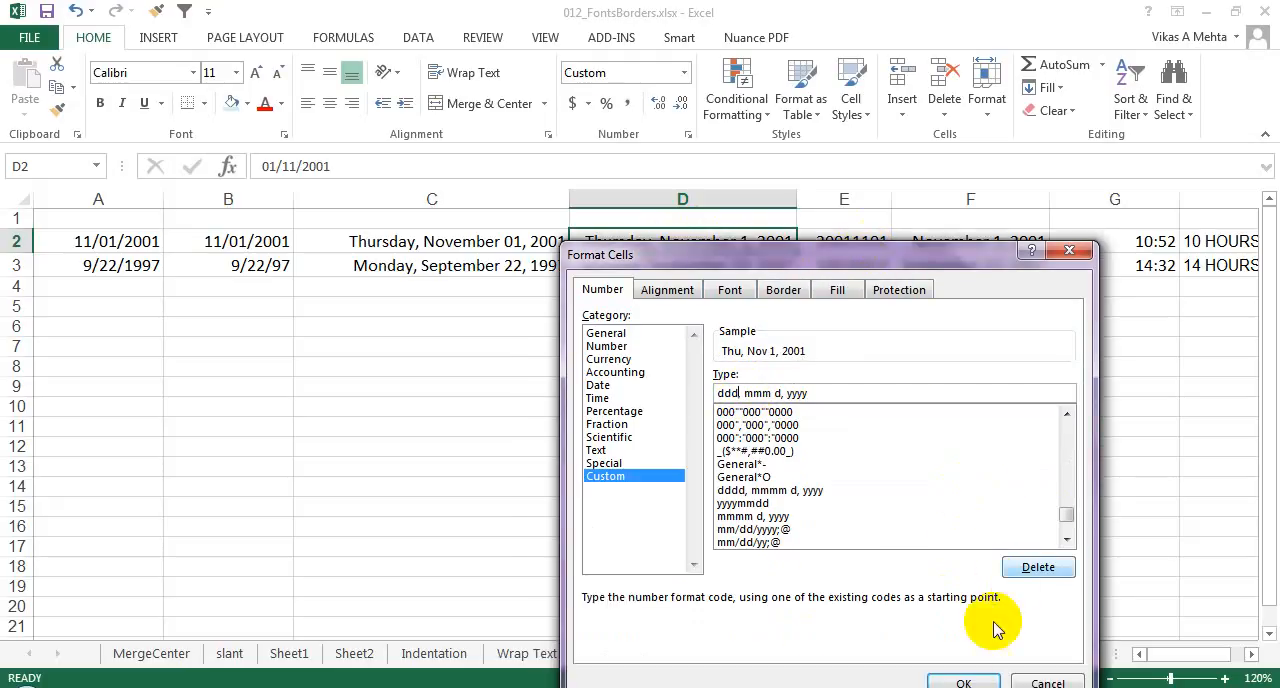
left_click(960, 683)
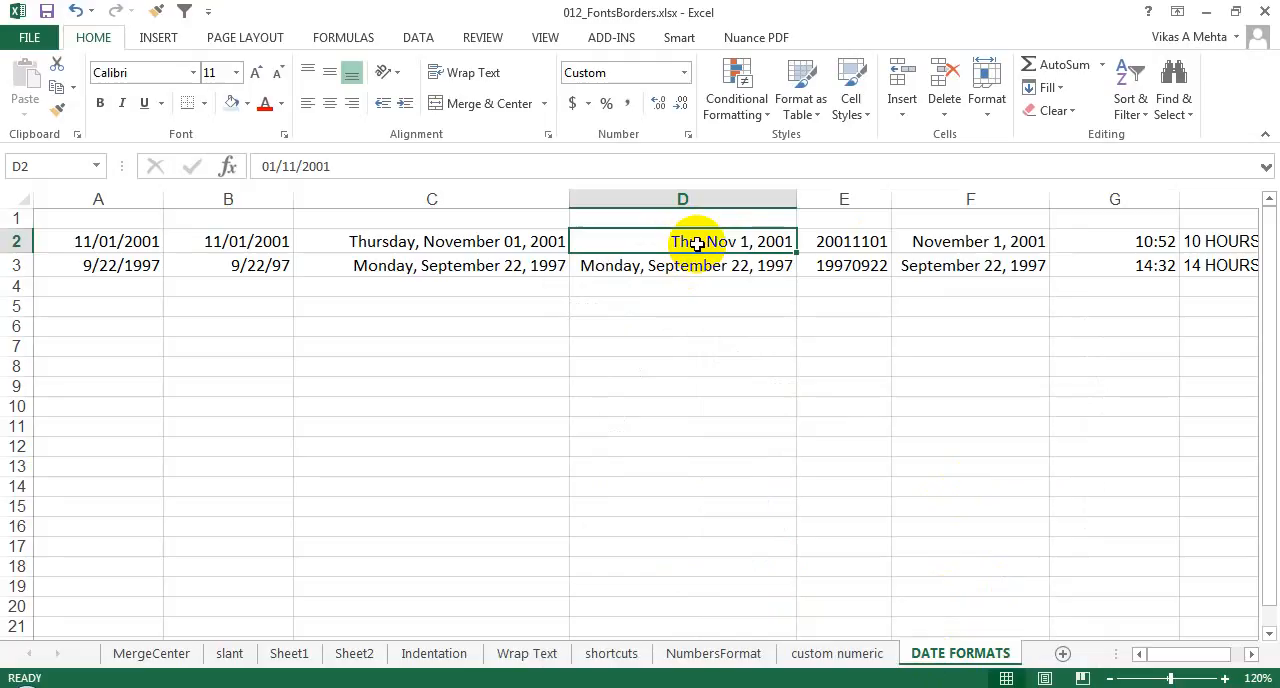
Step: Set the custom format of cell E2 to yyyy mm dd, with spaces between year, month and day
right_click(858, 243)
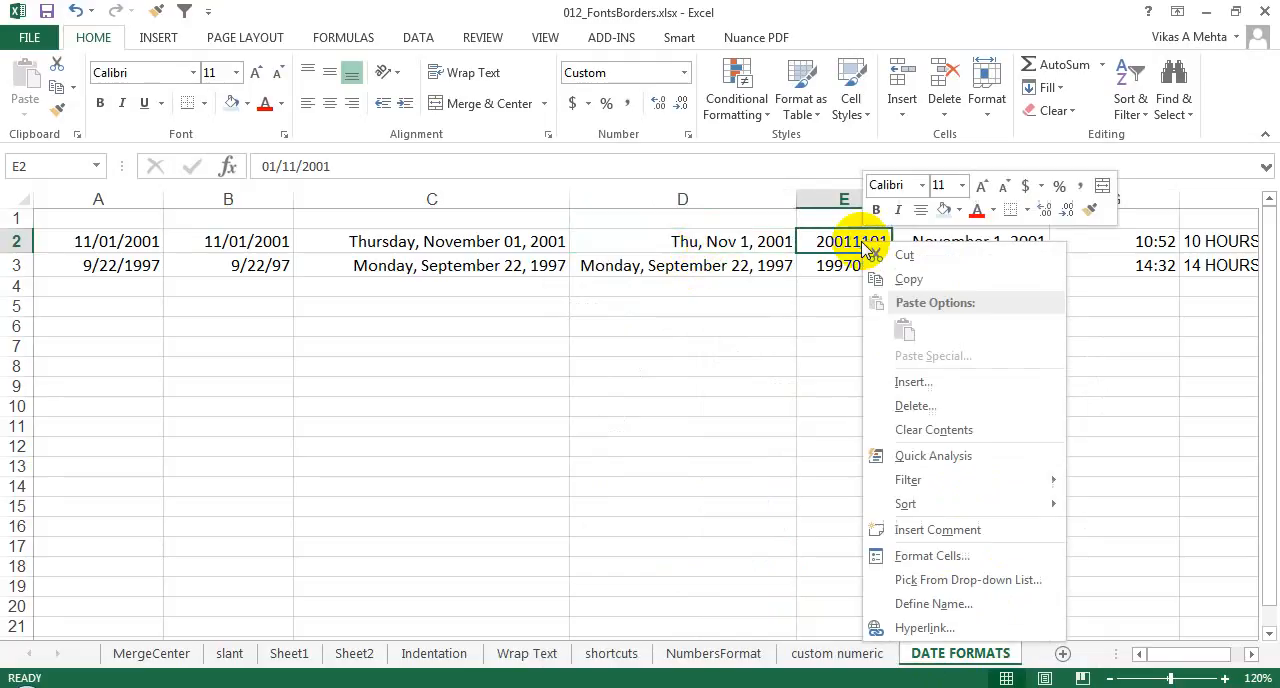
left_click(836, 241)
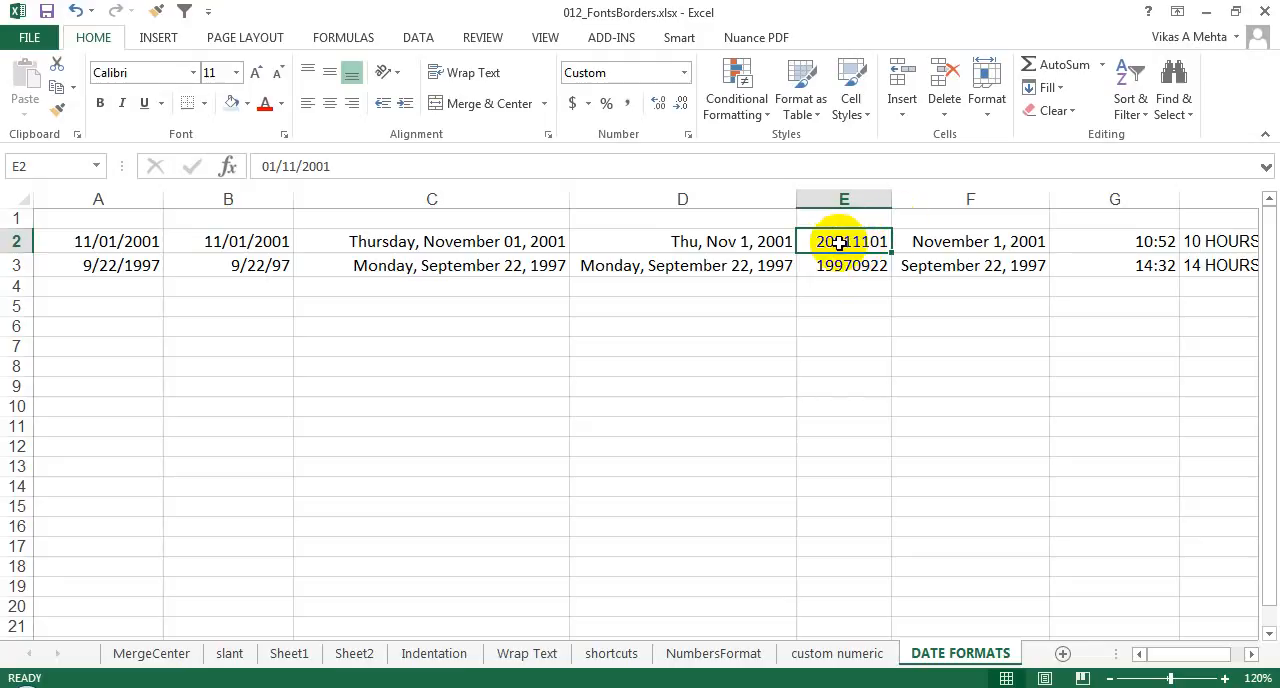
right_click(843, 242)
left_click(900, 558)
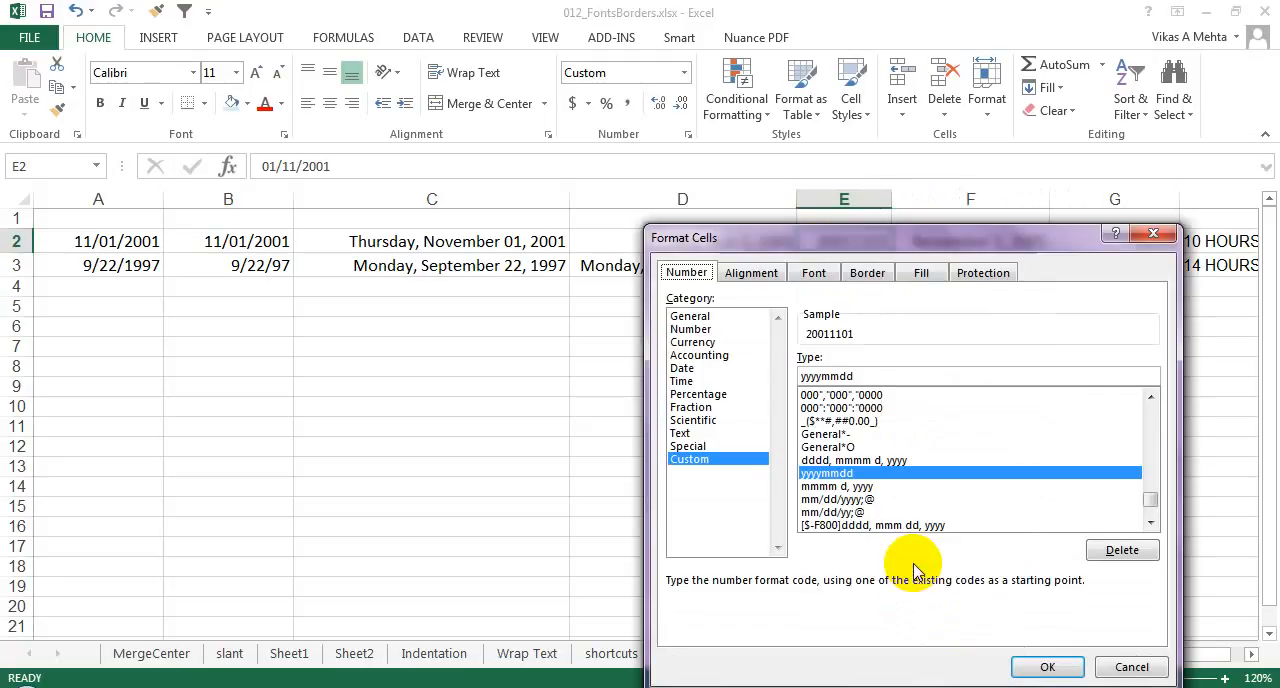
left_click(825, 376)
type("-")
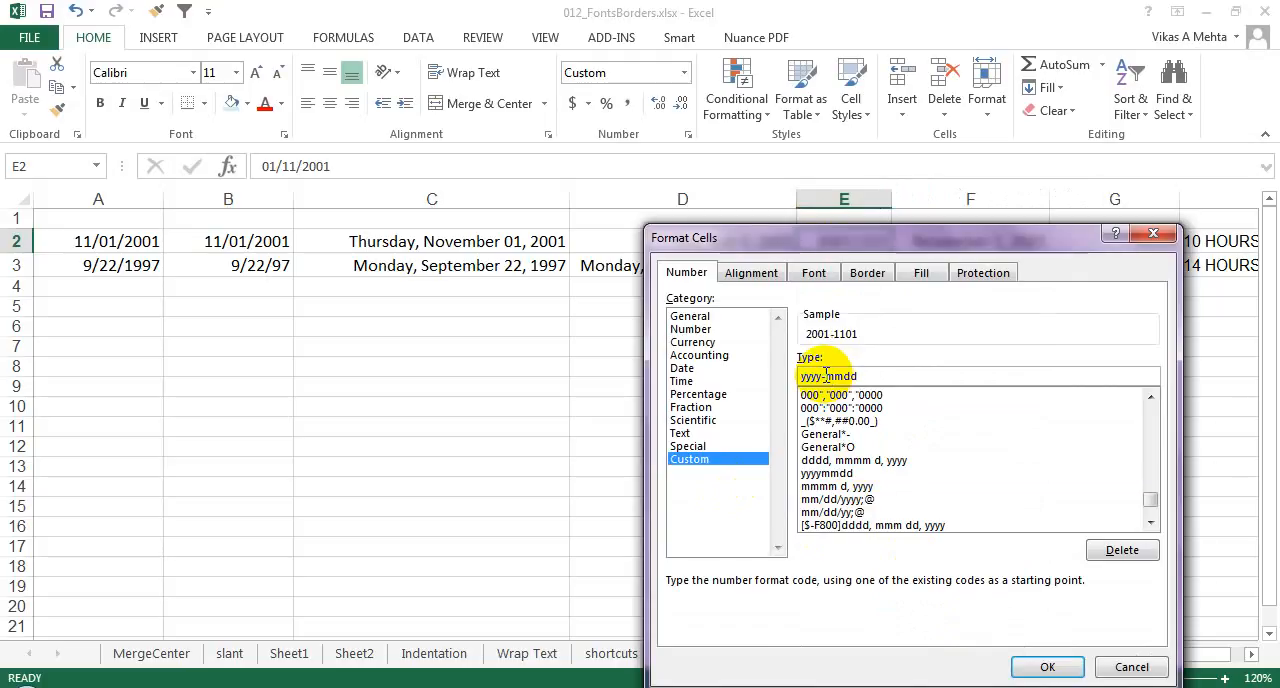
key("BackSpace")
double_click(847, 376)
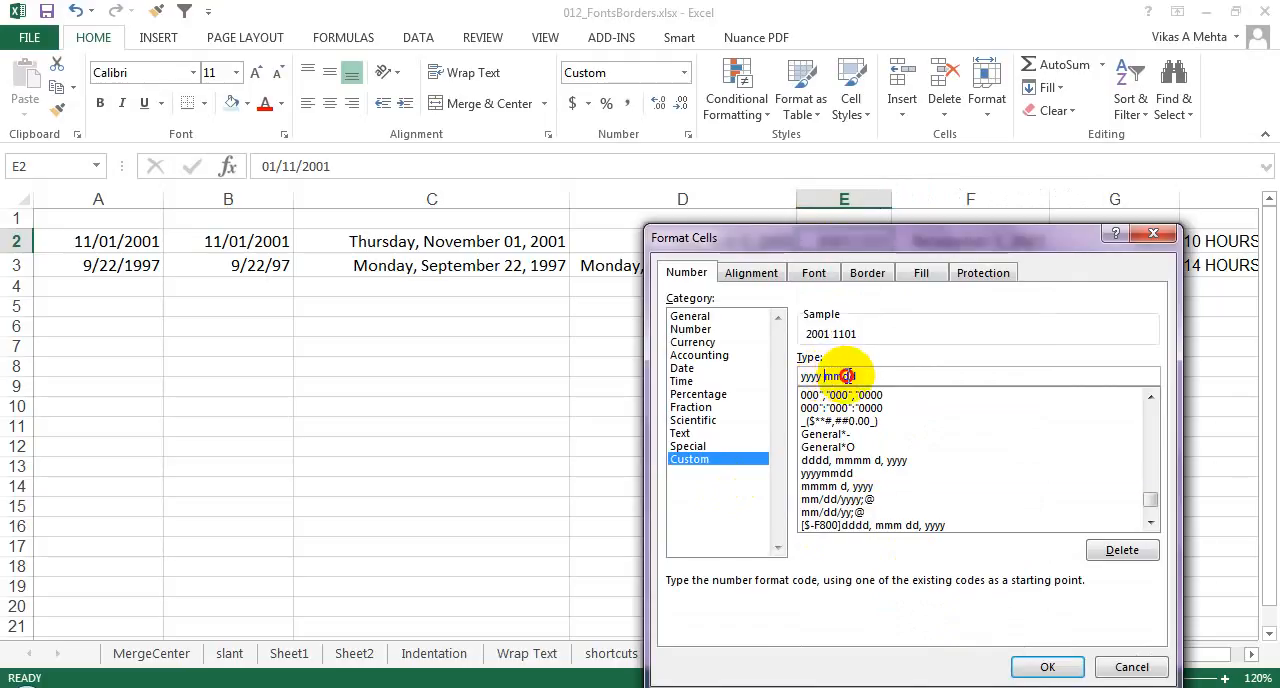
left_click(847, 376)
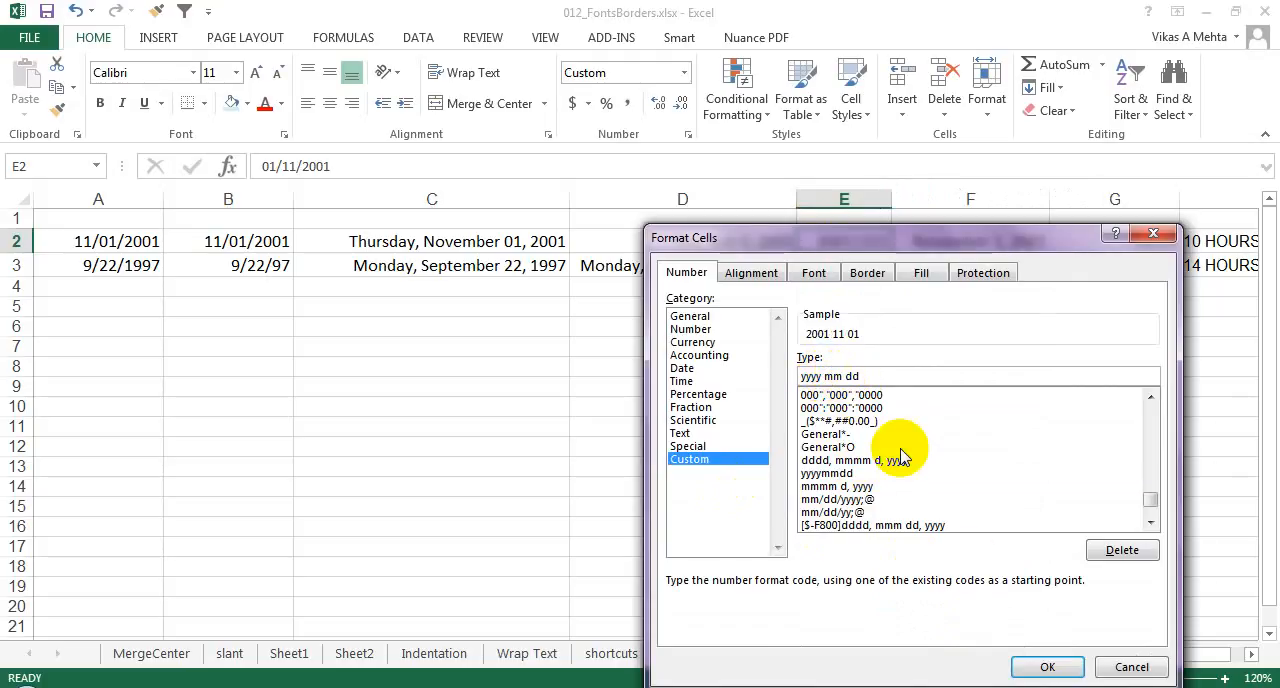
left_click(1030, 667)
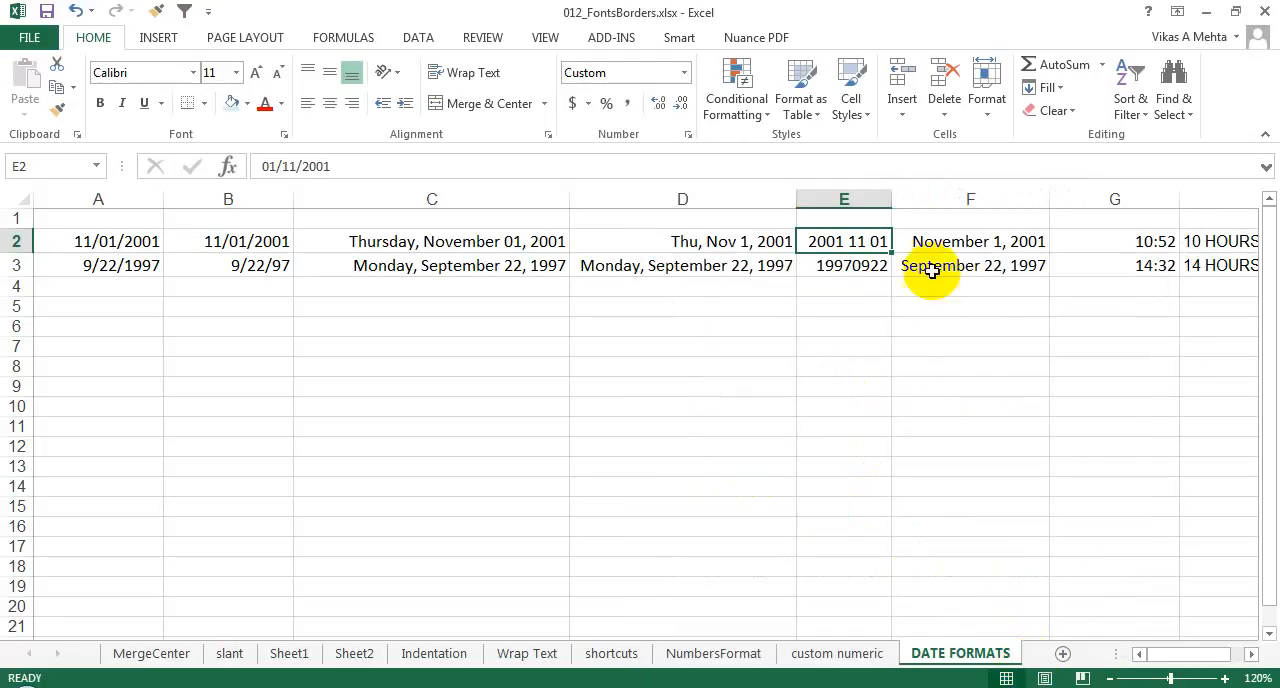
Step: Set the custom number format of cell F2 to mmm dd, yyyy, with a short month name and a two-digit day
left_click(925, 241)
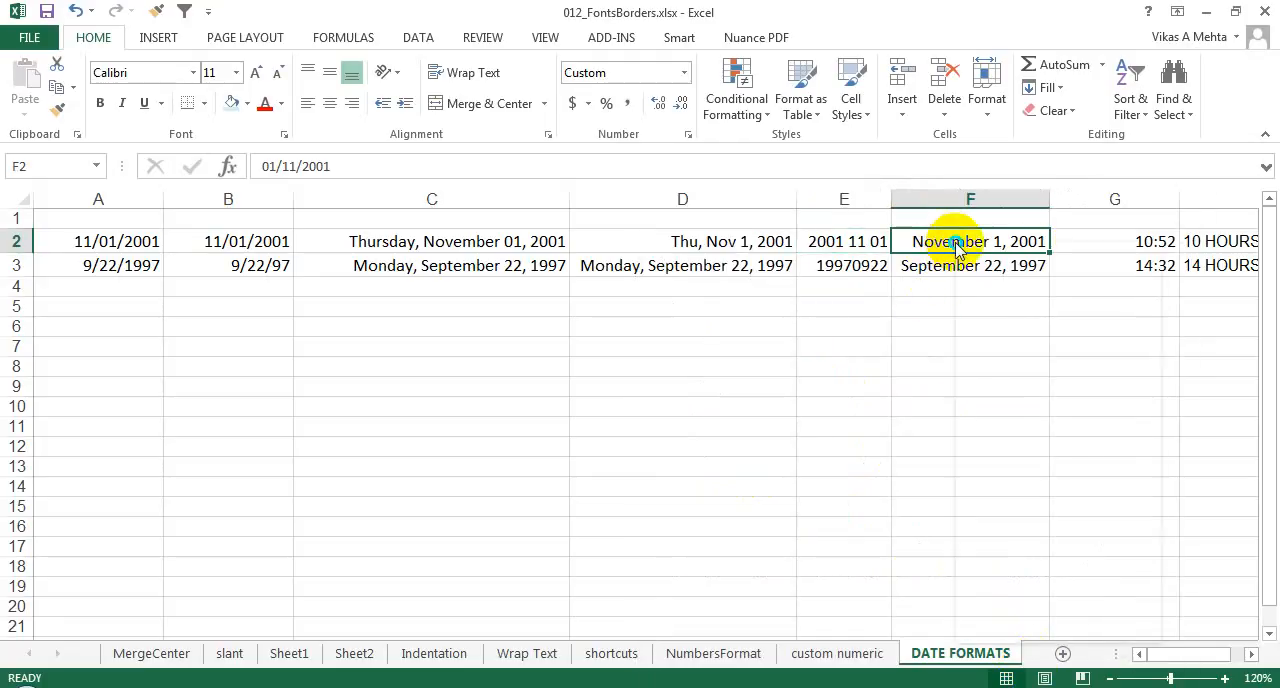
right_click(955, 242)
left_click(1030, 557)
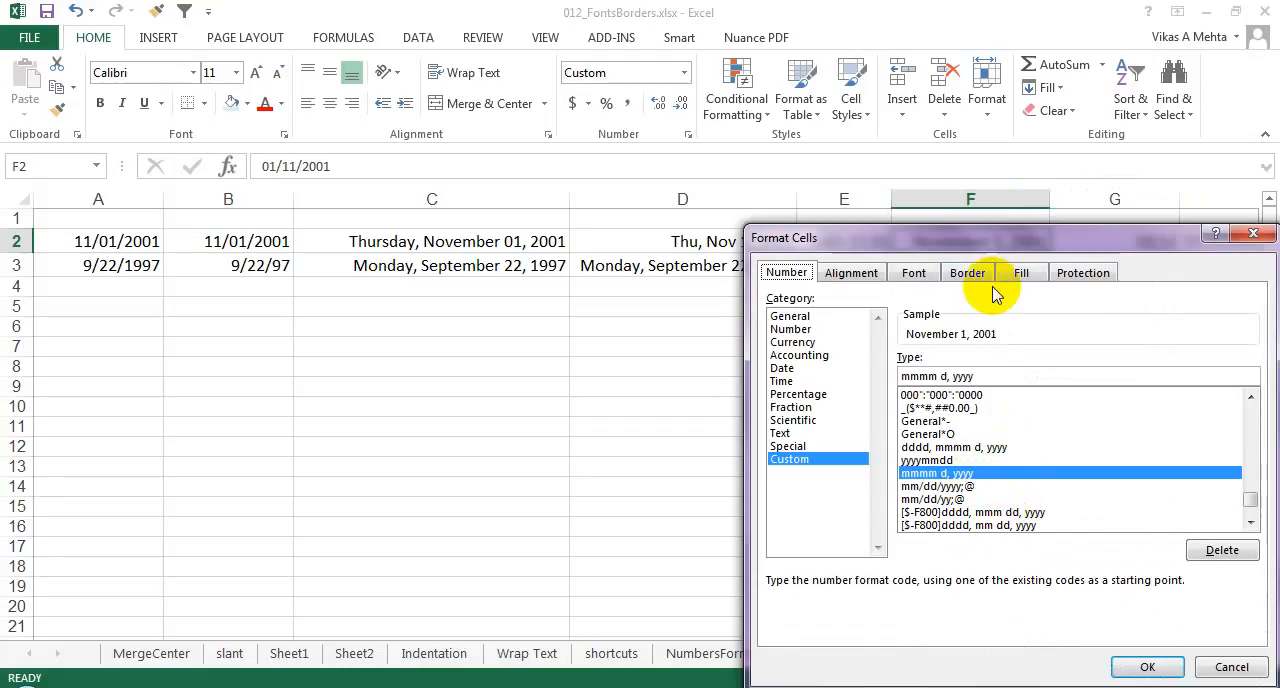
left_click_drag(982, 236, 532, 77)
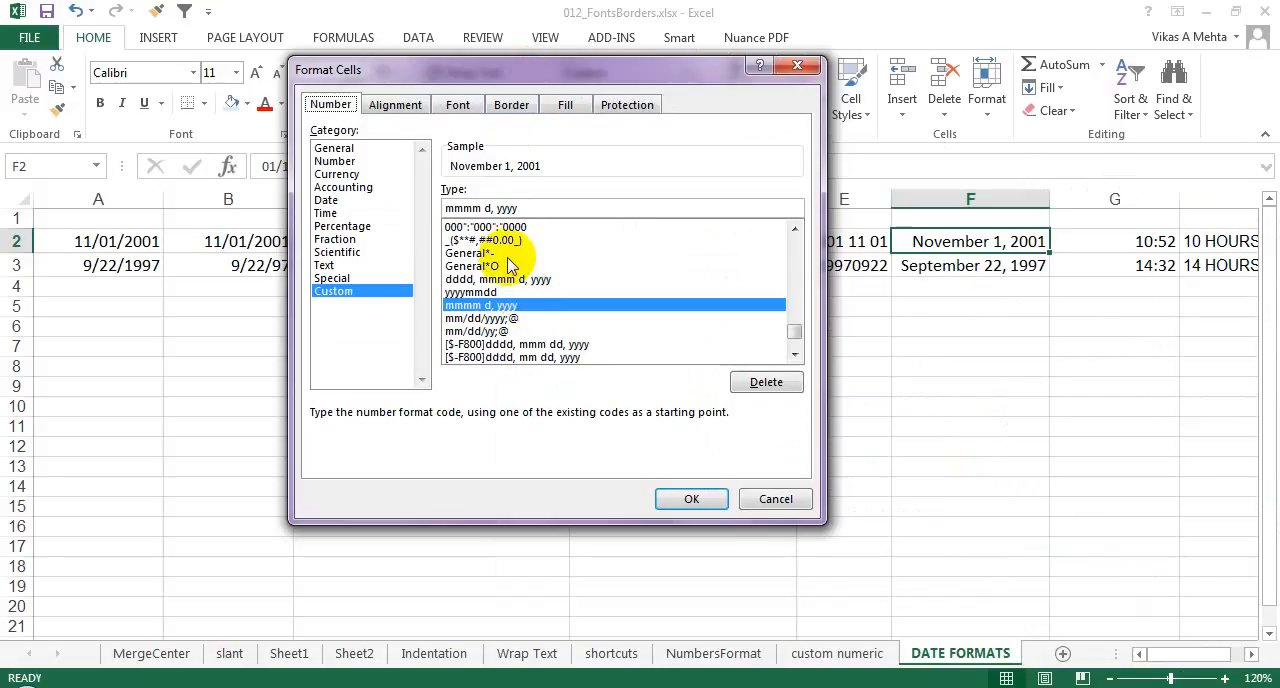
left_click(474, 208)
key("BackSpace")
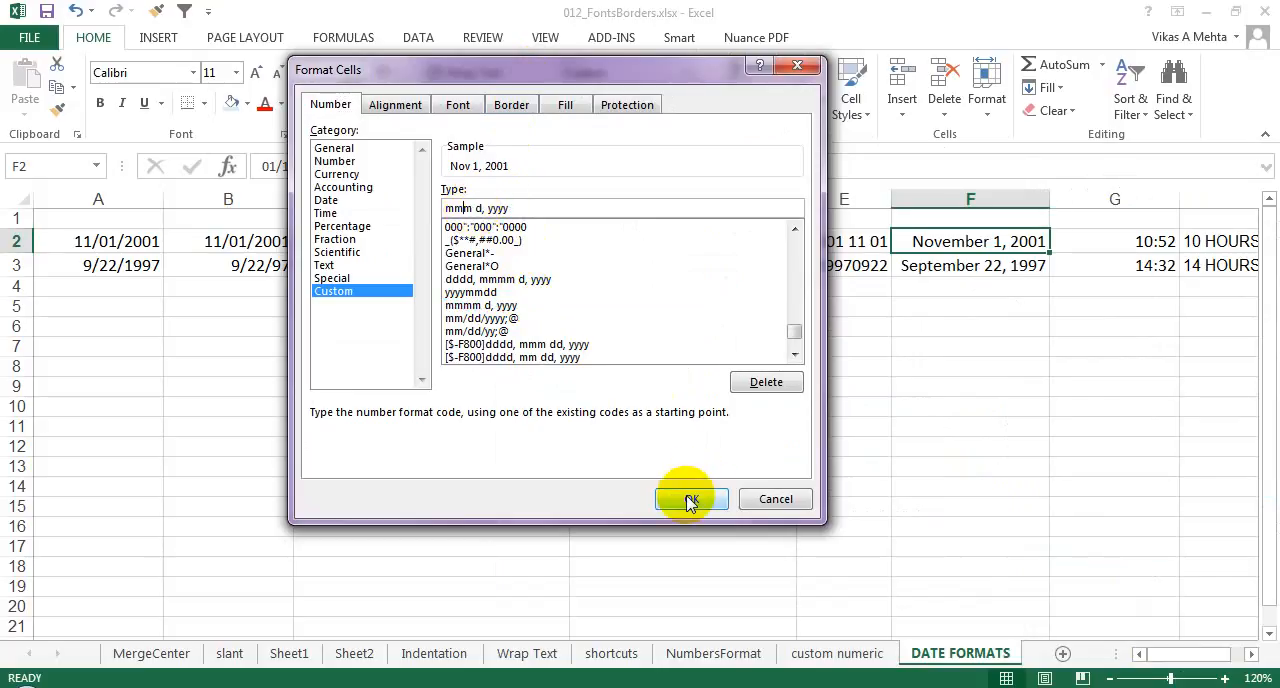
left_click(478, 209)
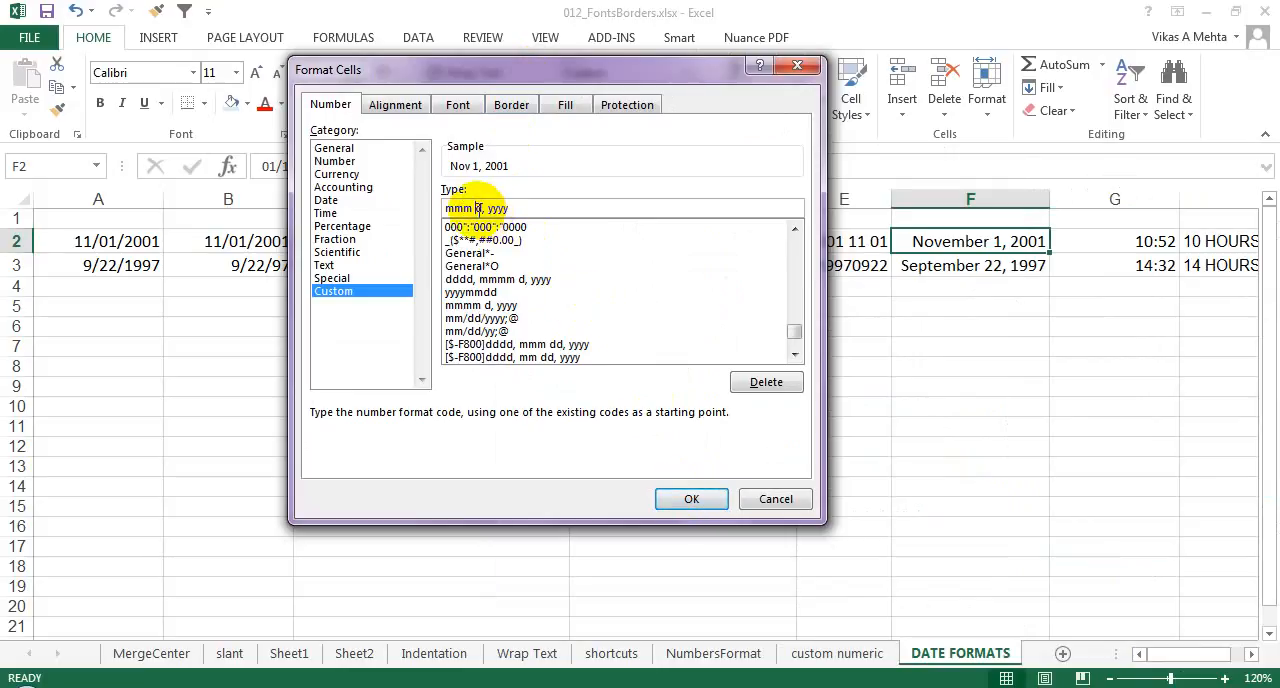
type("d")
left_click(676, 492)
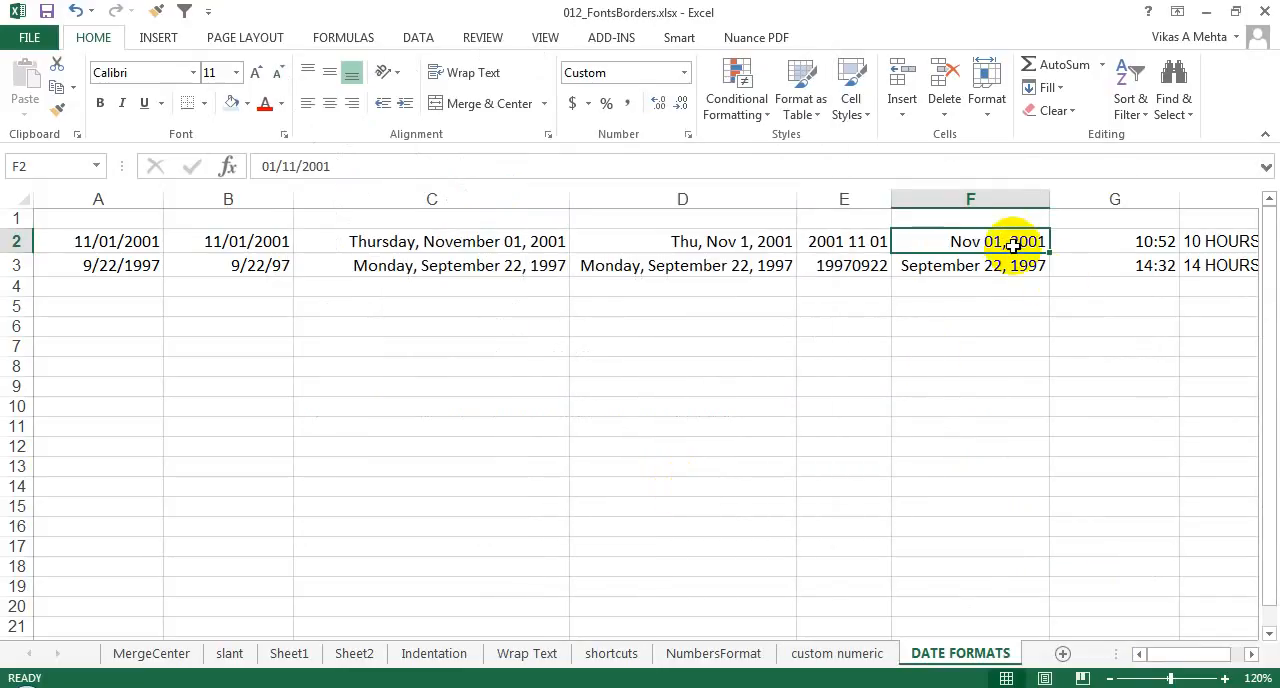
Step: Clear the existing hours-and-minutes text from cells H2 and H3
left_click(1196, 244)
key("Delete")
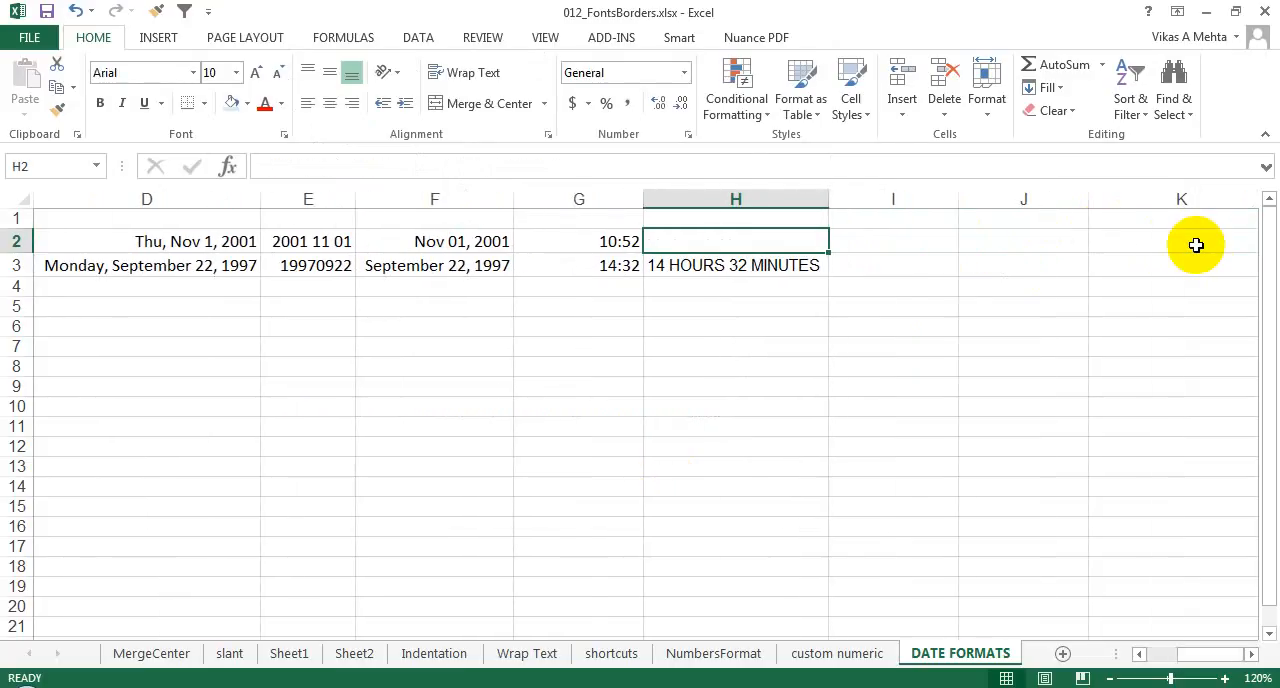
key("Down")
key("Delete")
Step: Review the time values stored in cells G2 and G3, and dismiss the blocked-access notification
key("Up")
key("Left")
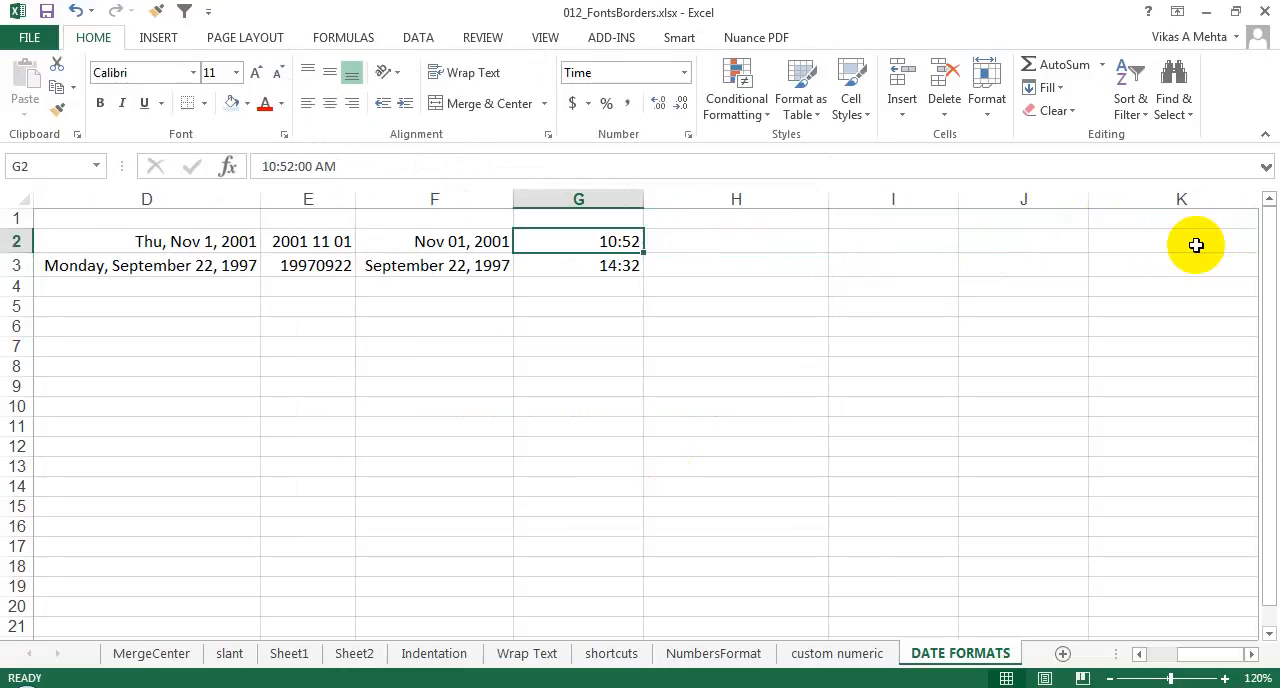
key("Right")
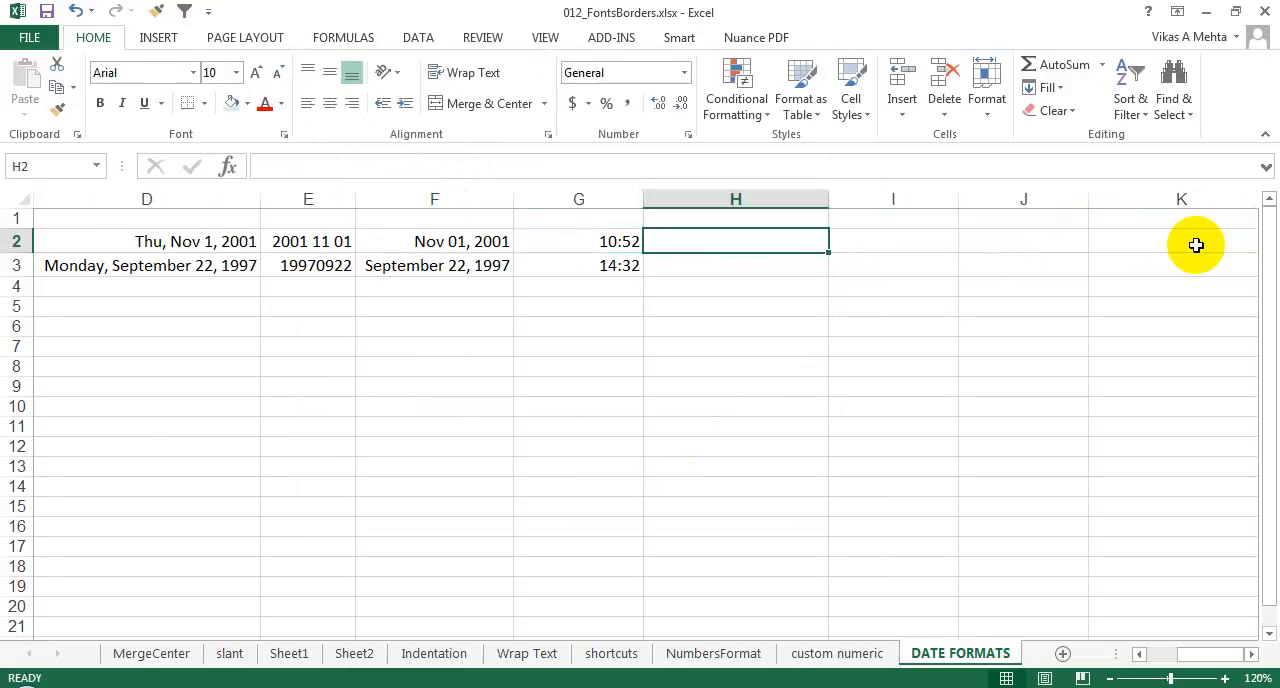
key("Left")
key("Down")
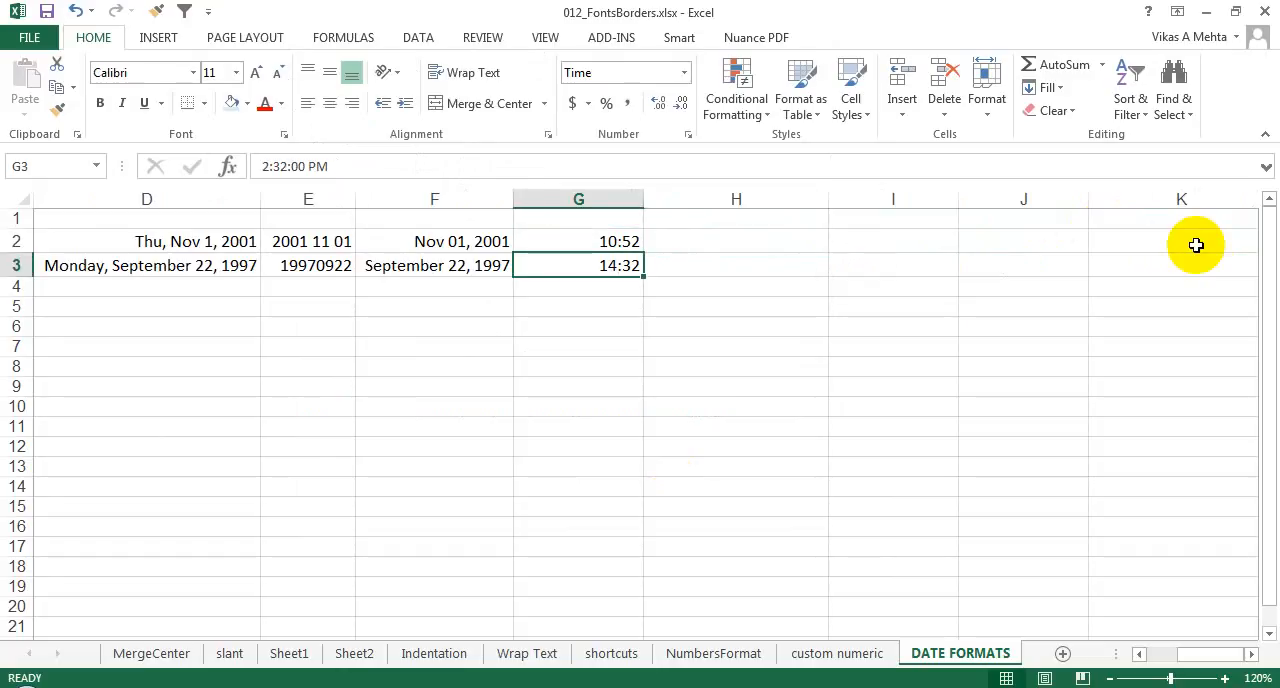
key("Up")
key("Down")
key("Up")
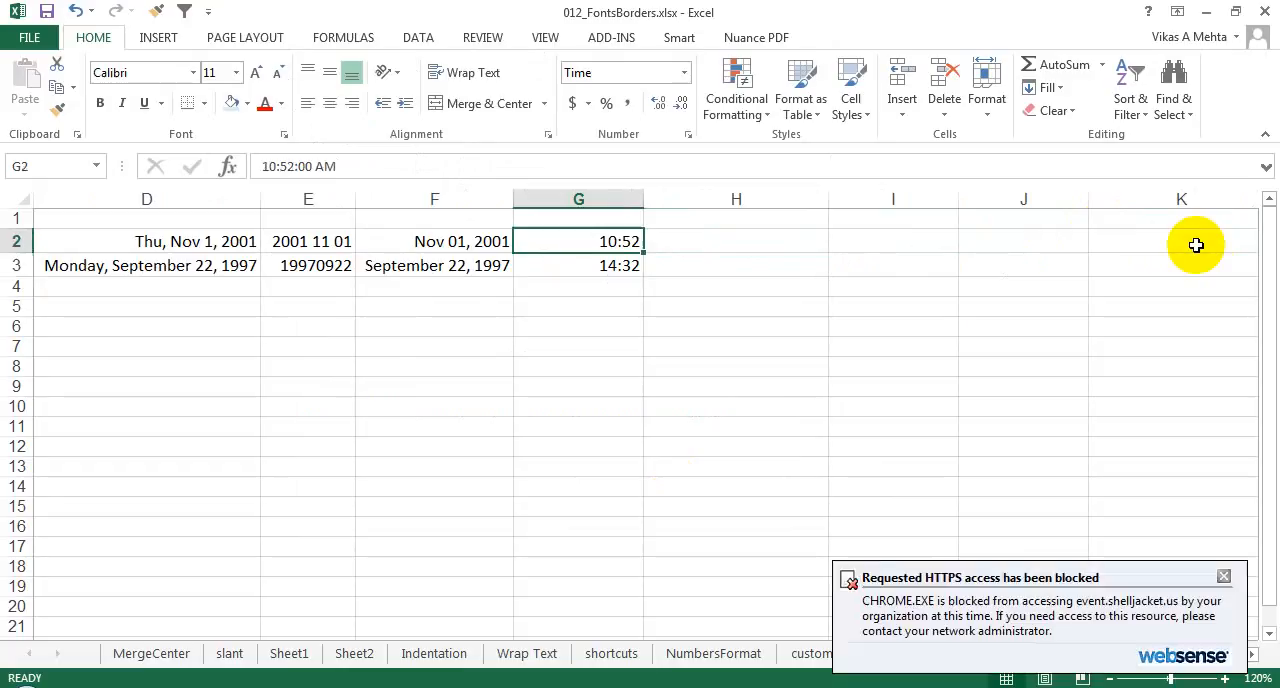
left_click(1224, 577)
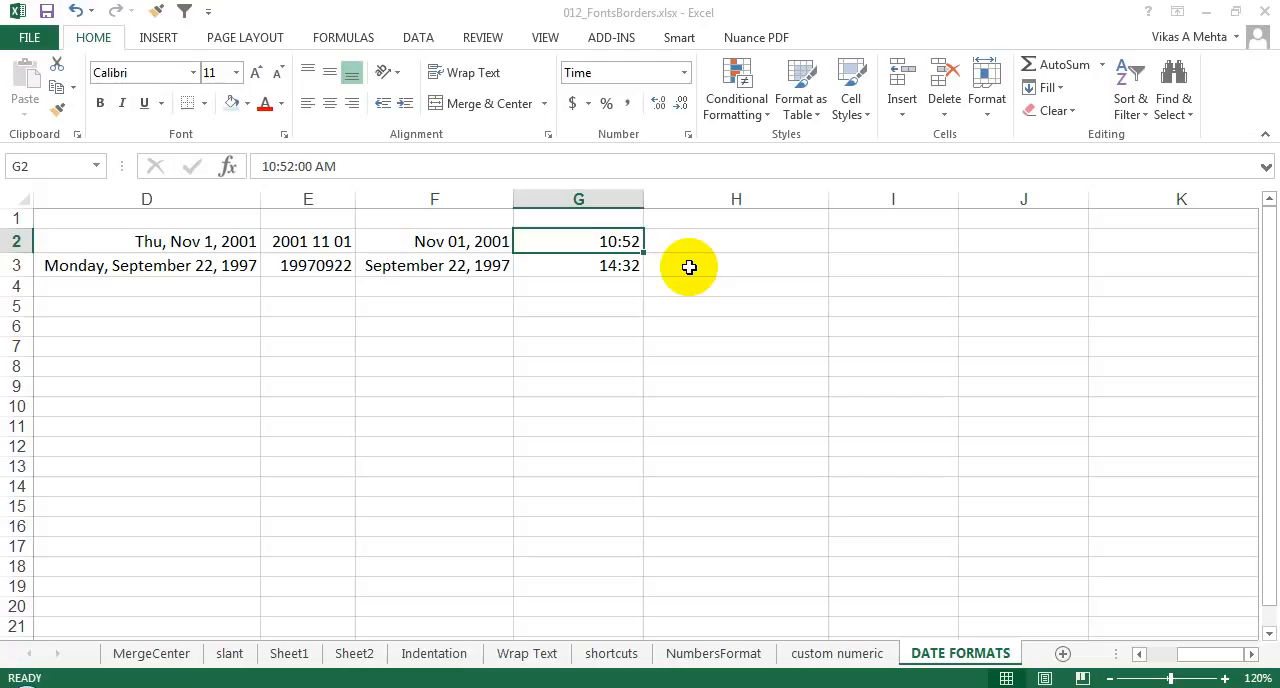
Step: Start a formula in cell H2 that joins the hour of G2 with a text label: =HOUR(G2)&" Hours "&
key("Right")
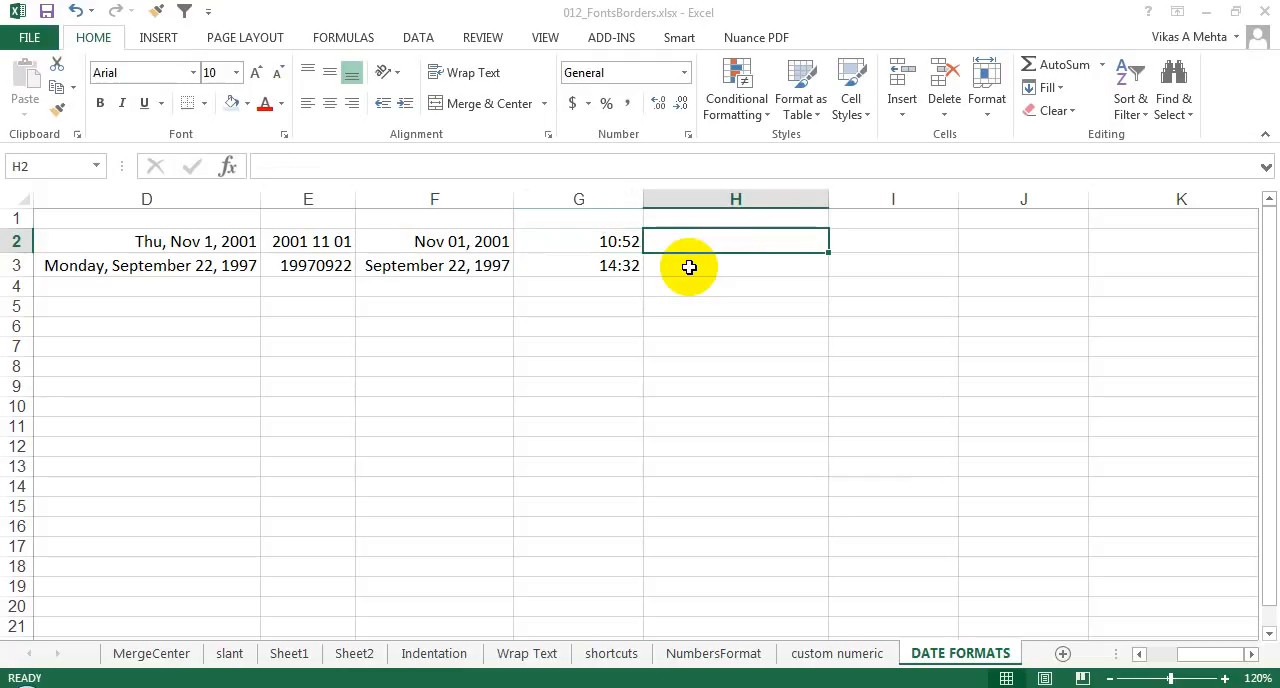
type("=hour")
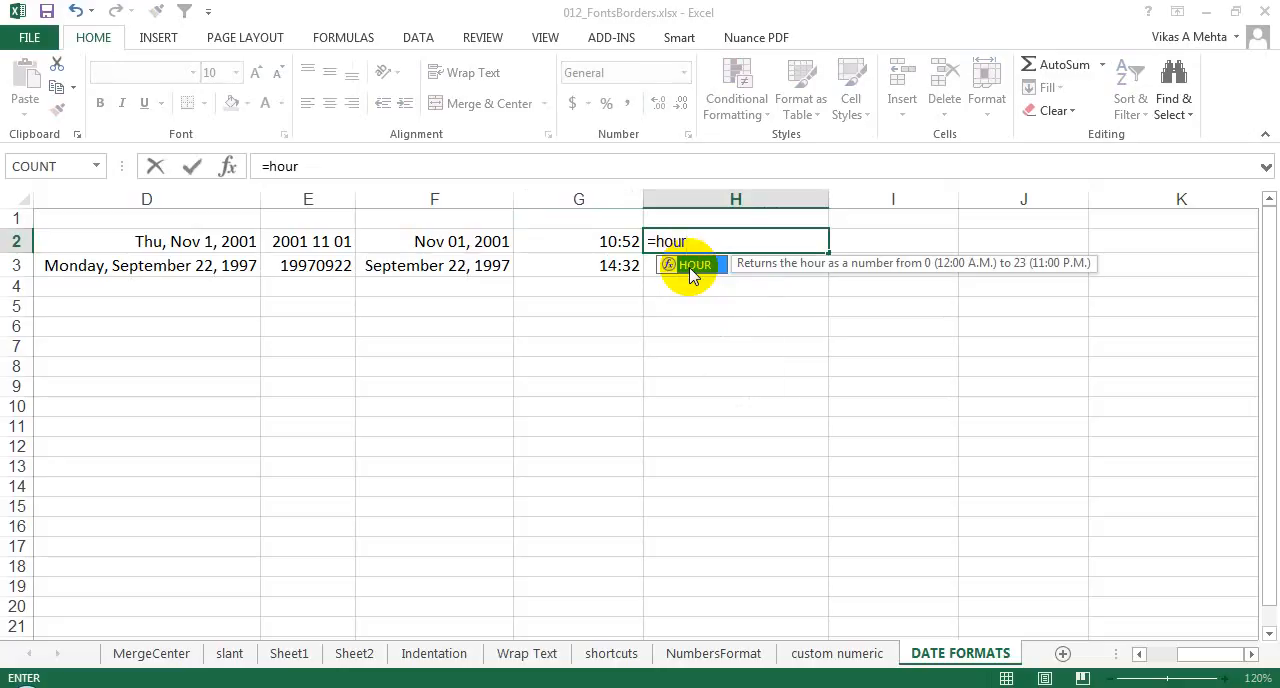
double_click(690, 266)
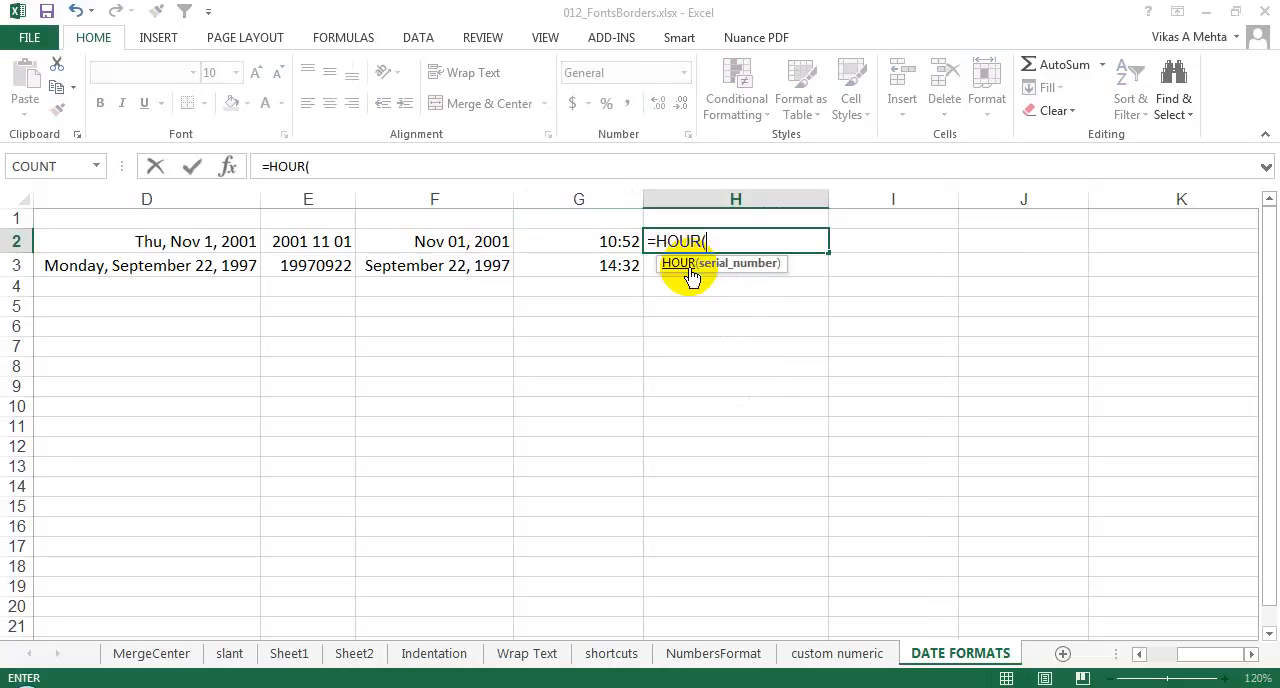
left_click(621, 241)
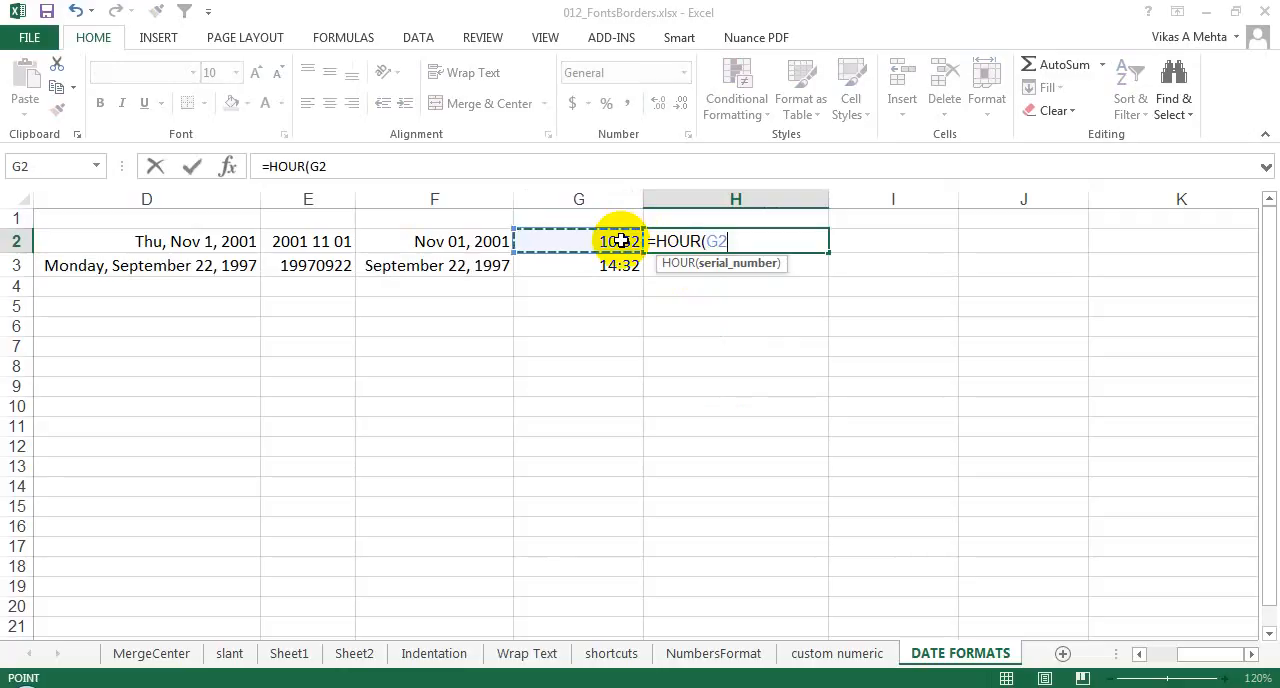
type(")")
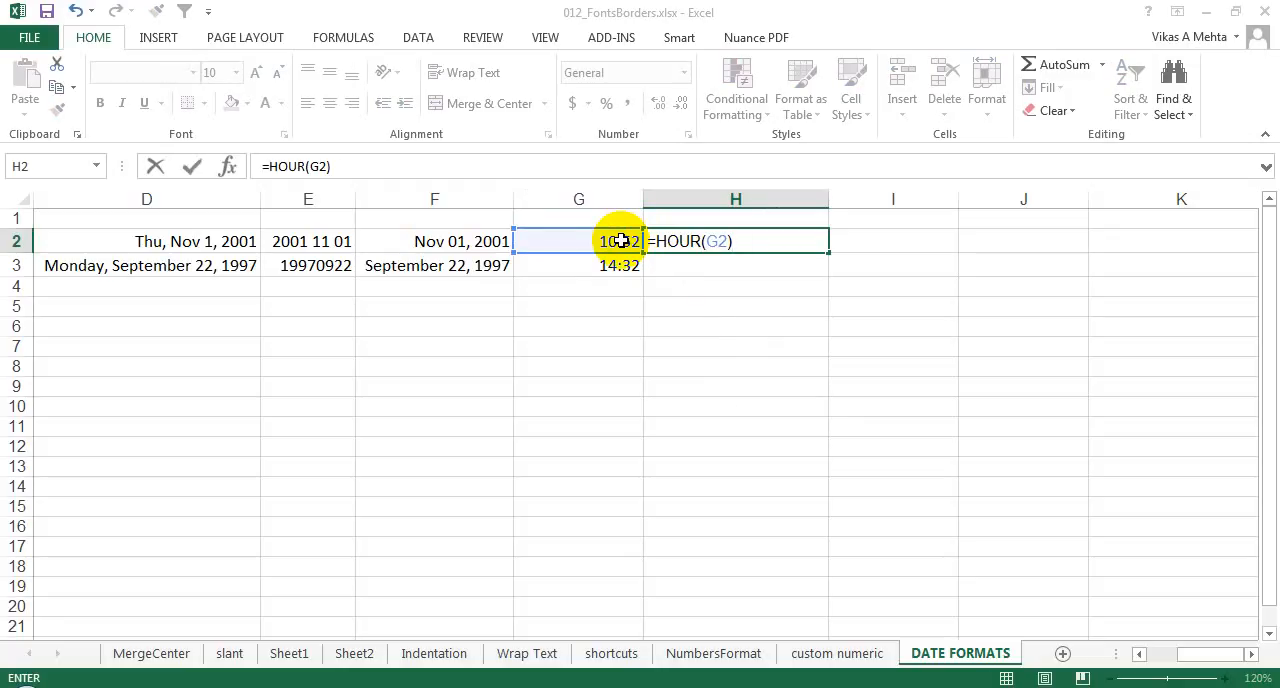
type("&")
type("\" Hours \"")
type("&")
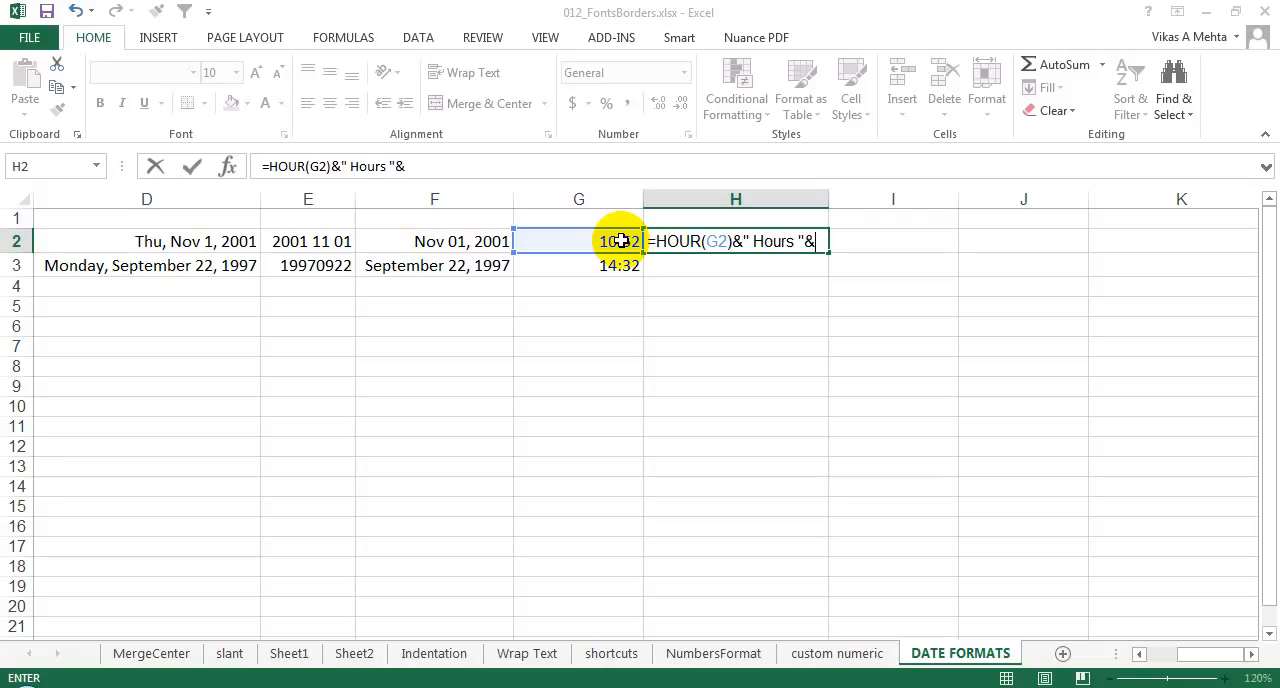
type("min")
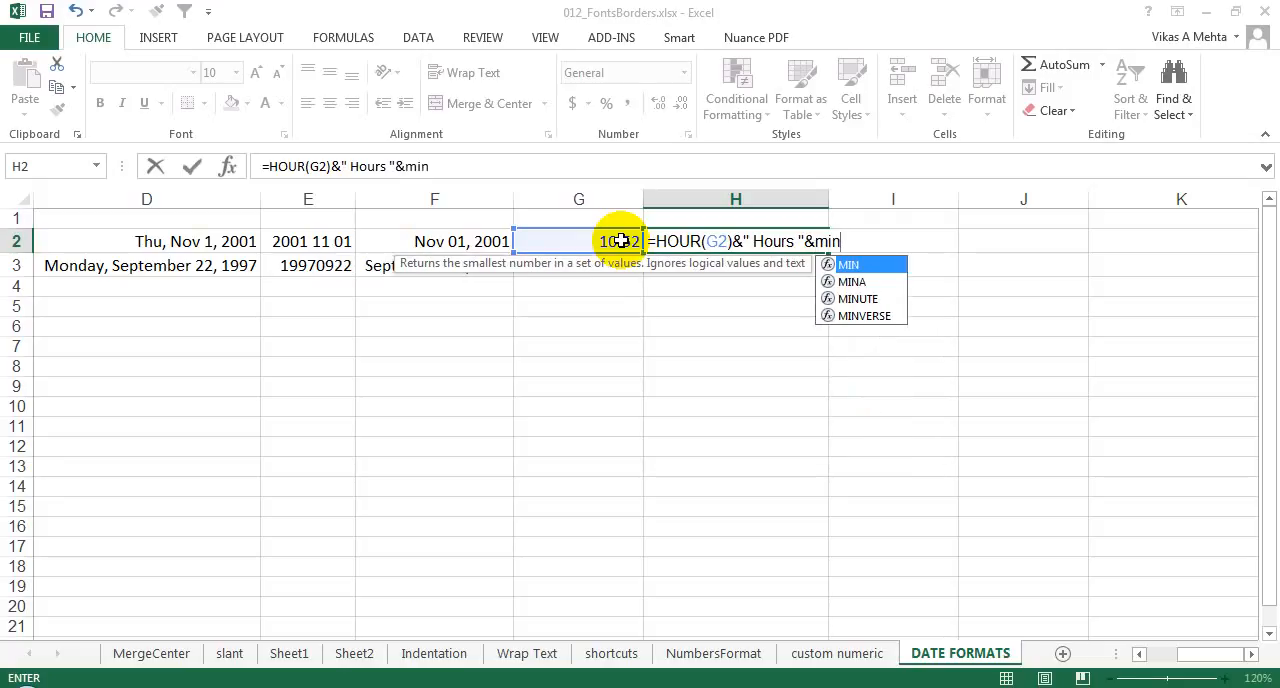
Step: Complete the H2 formula by appending MINUTE(G2)&" Minutes" and enter it
key("Down")
key("Down")
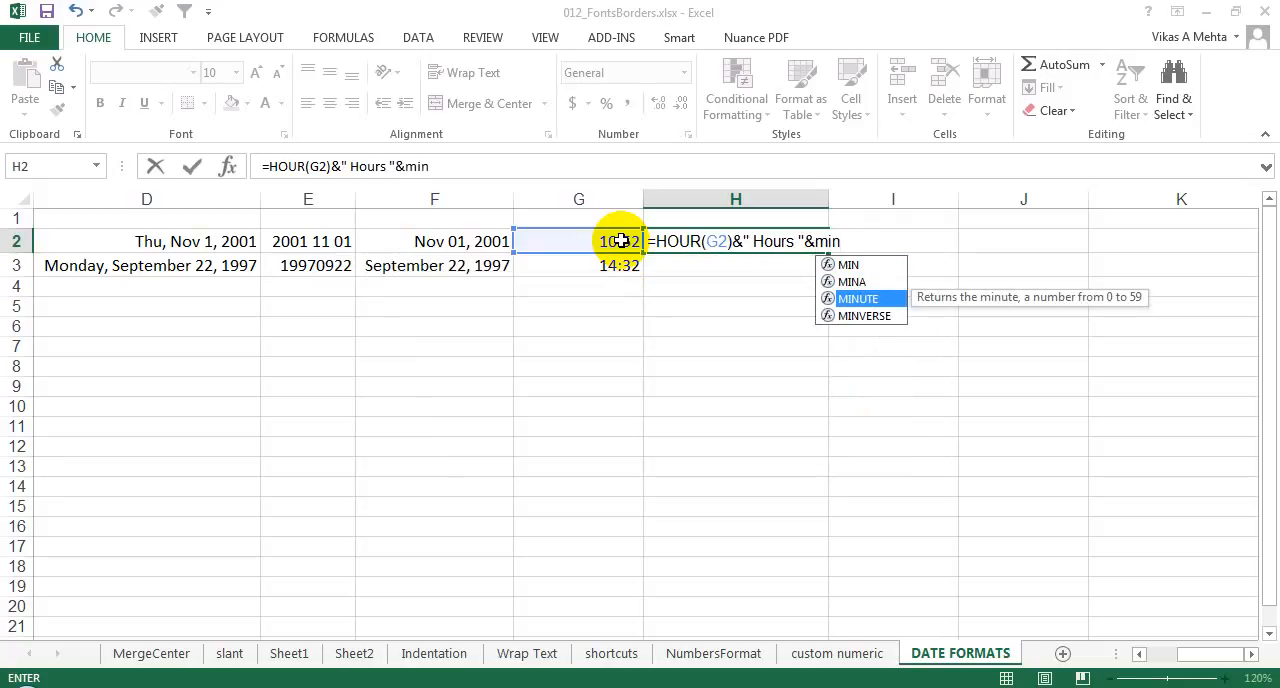
key("Tab")
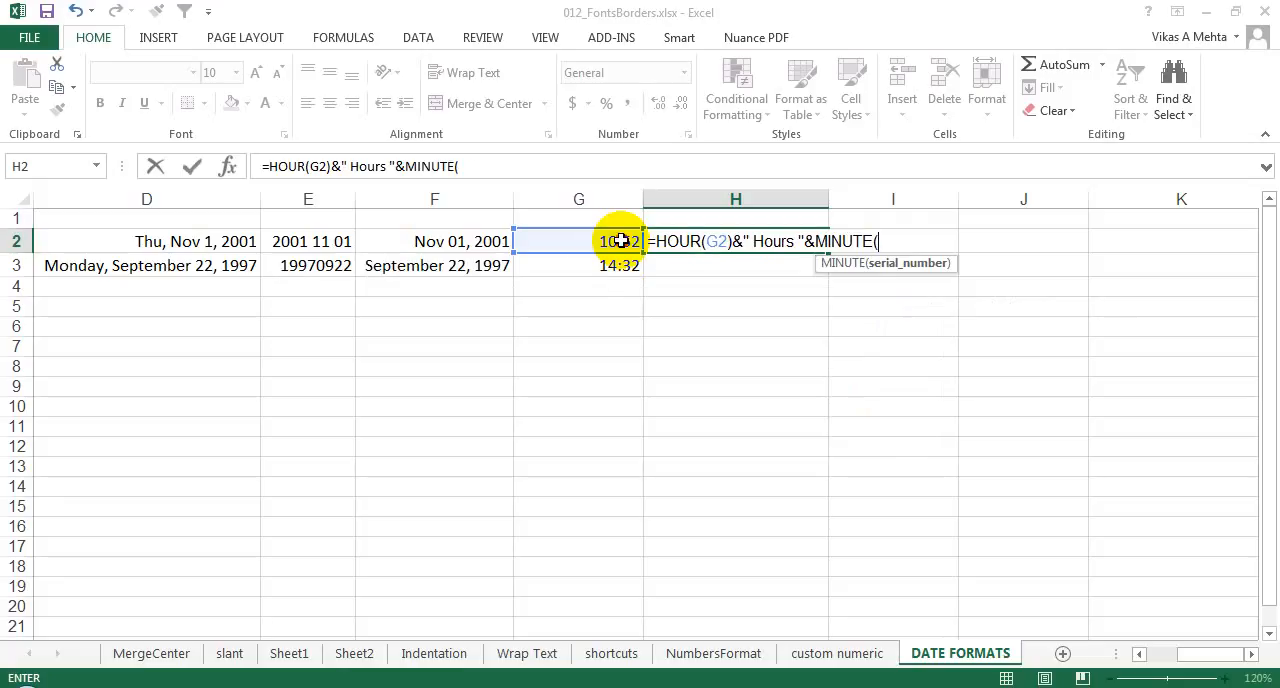
left_click(621, 241)
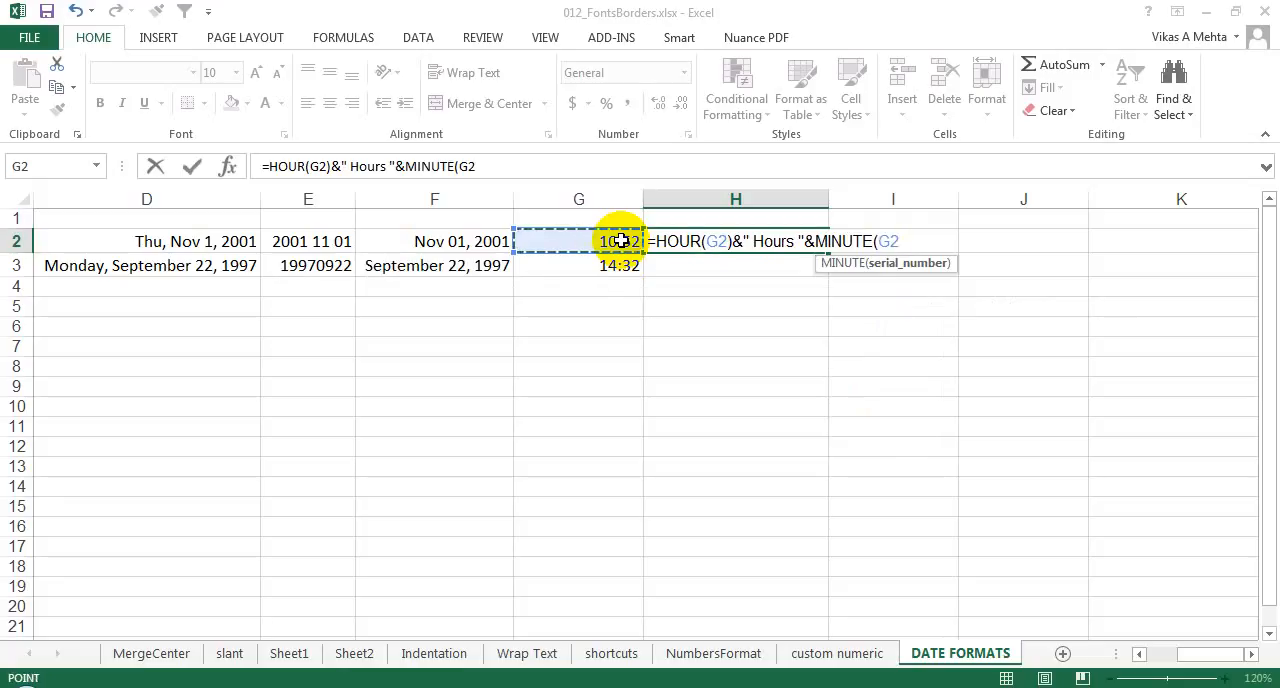
type(")")
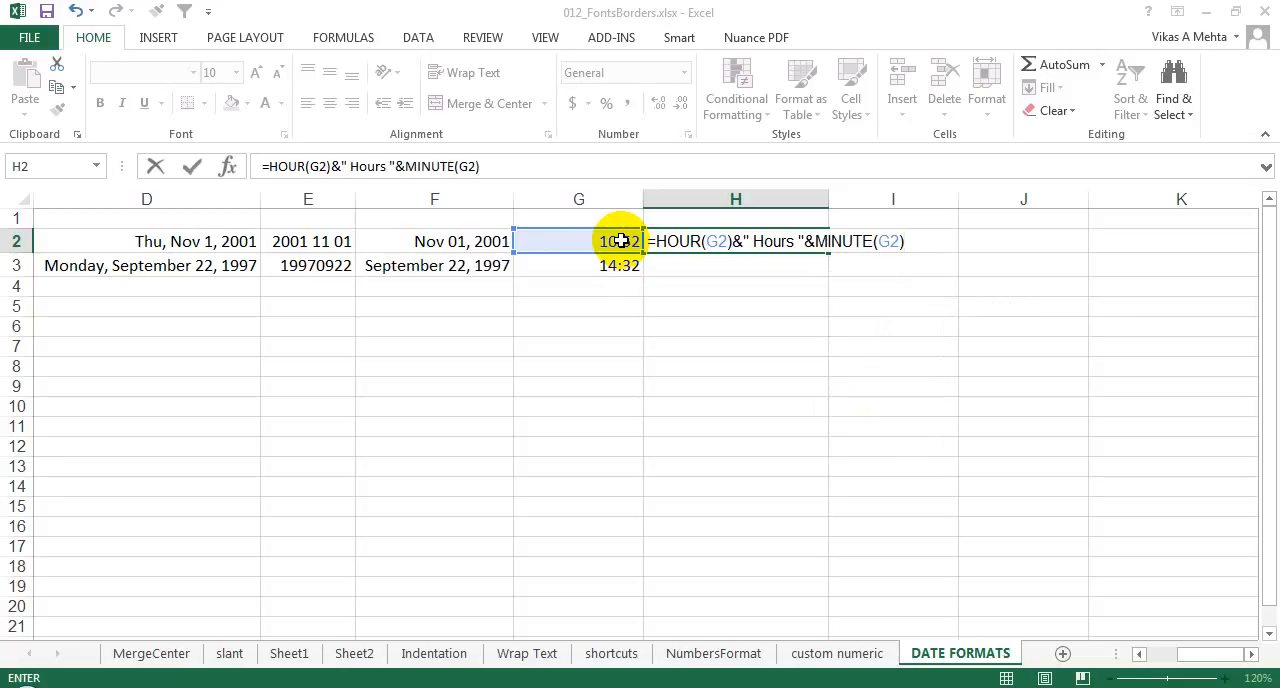
type("&\" Minutes")
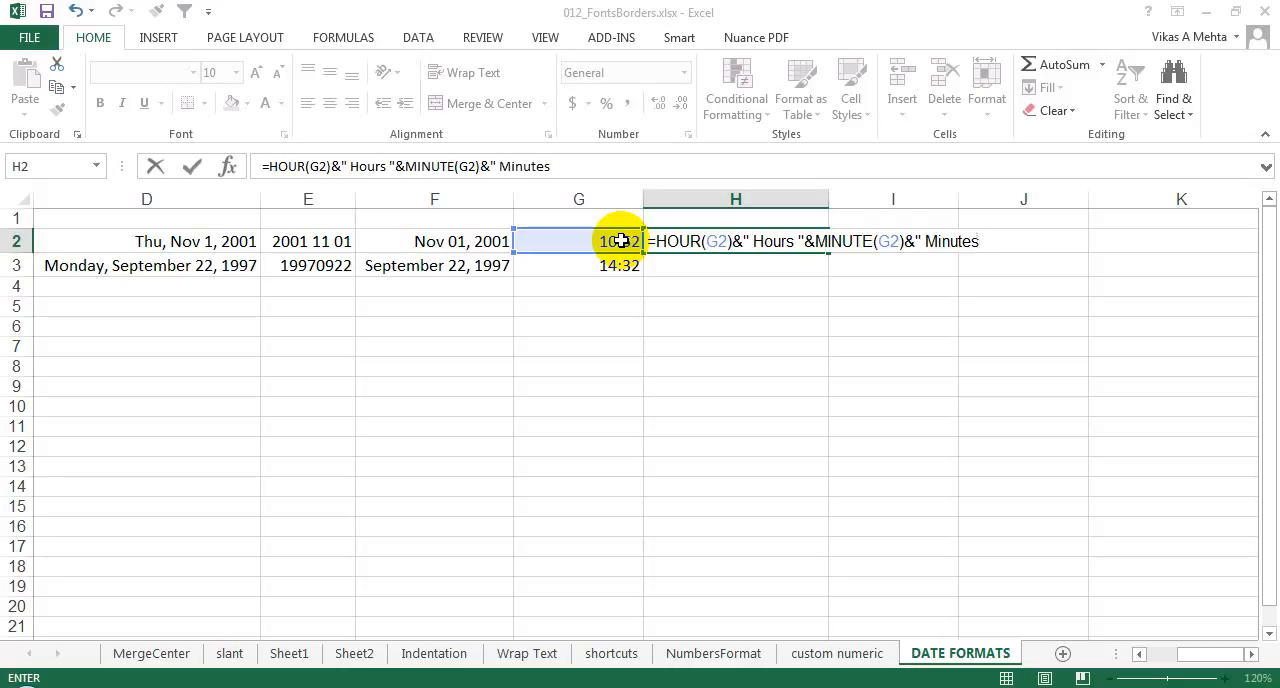
type("\"")
key("Return")
Step: Copy the hours-and-minutes formula from cell H2 down to cell H3
key("Up")
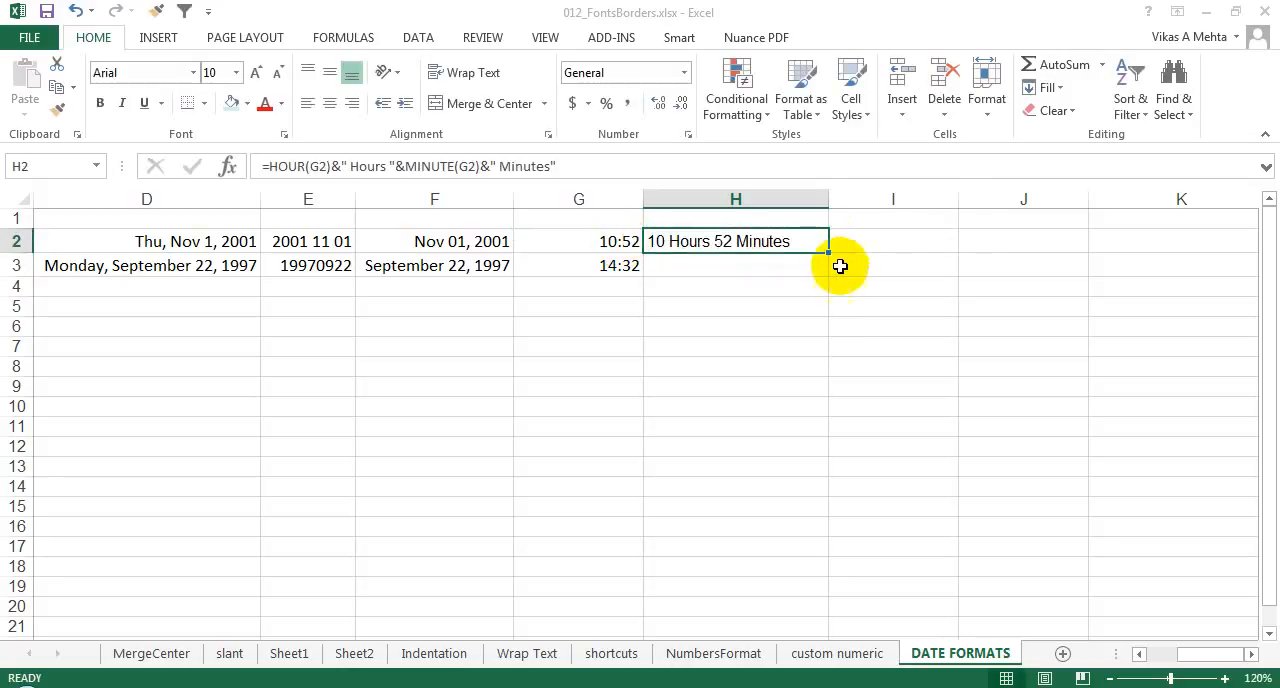
left_click_drag(828, 252, 829, 264)
left_click(731, 259)
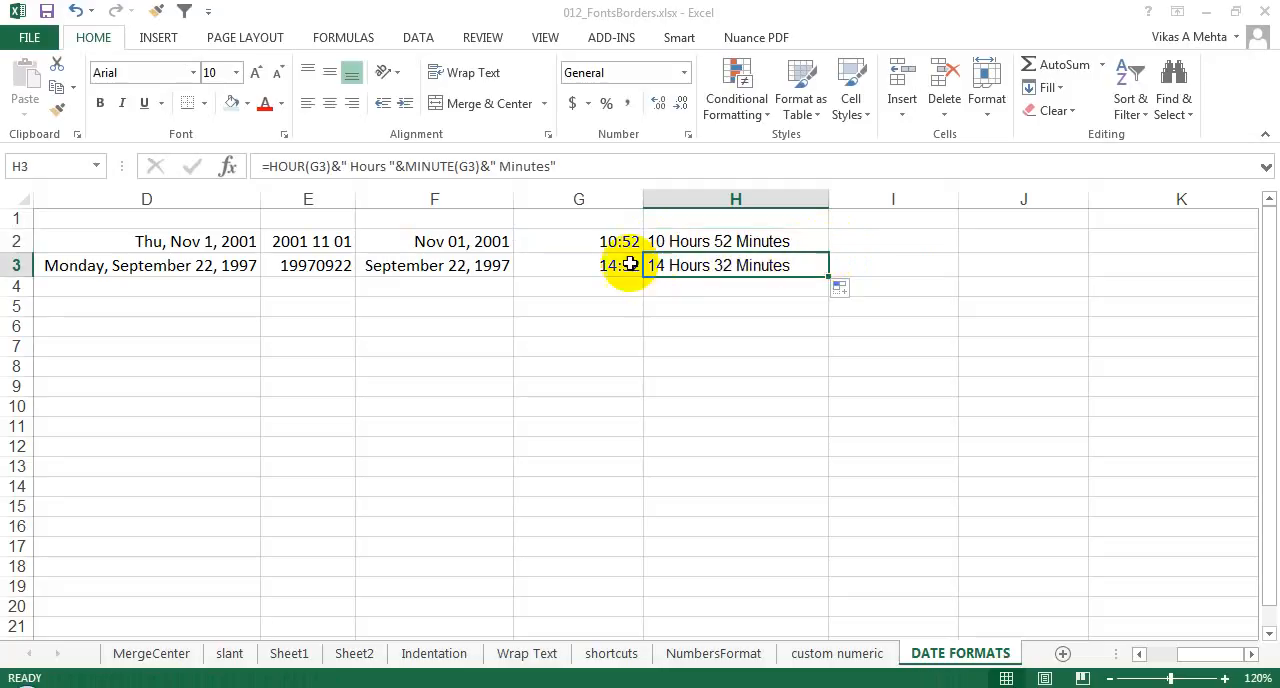
Step: Change the time in cell G3 to 2:32:00 AM
left_click(612, 263)
double_click(716, 263)
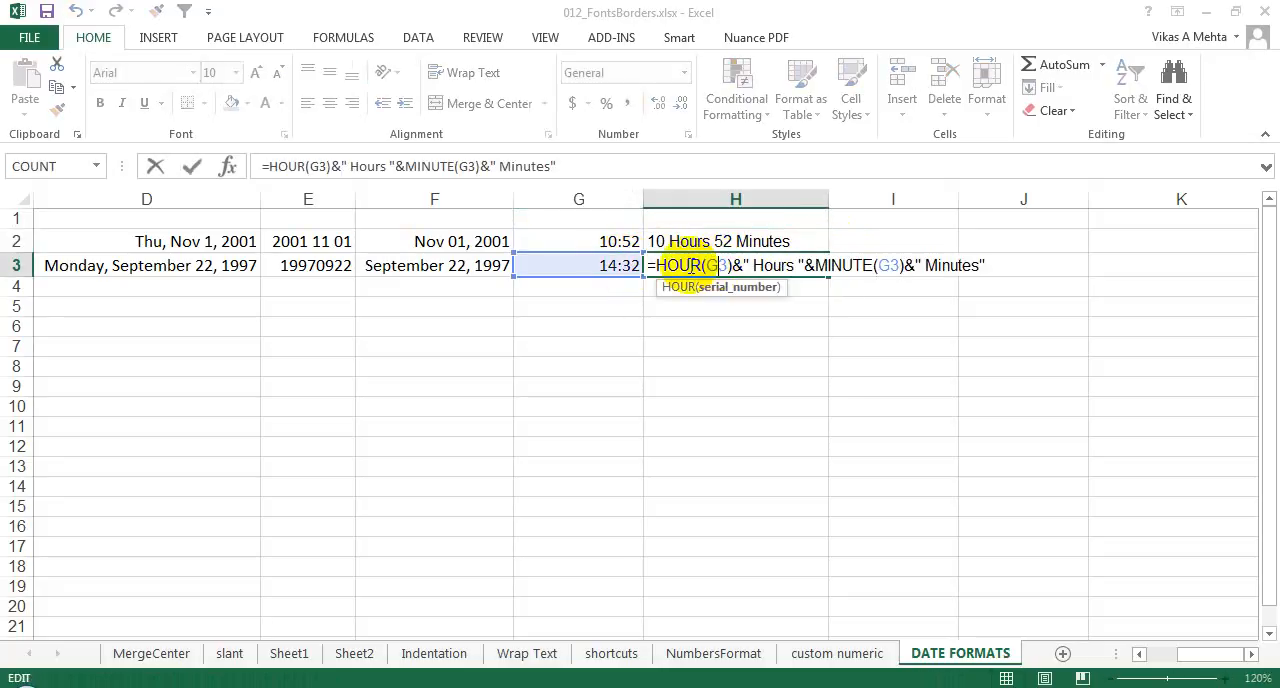
double_click(609, 265)
left_click(625, 265)
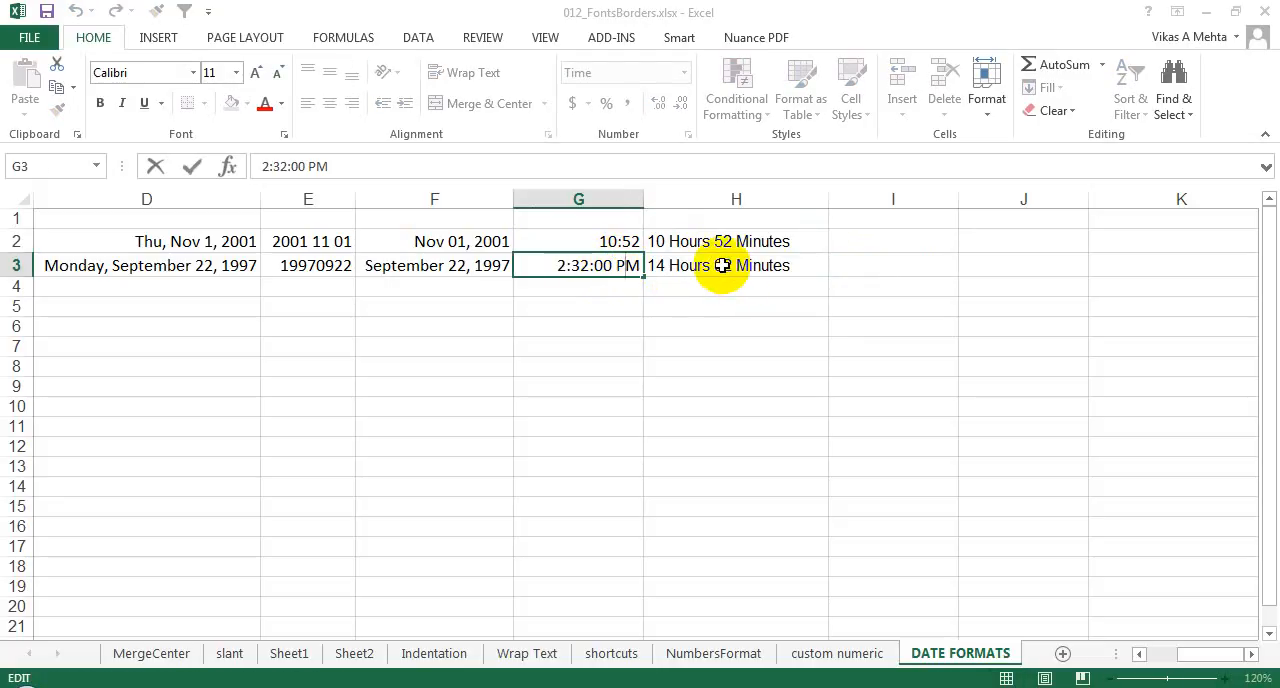
key("BackSpace")
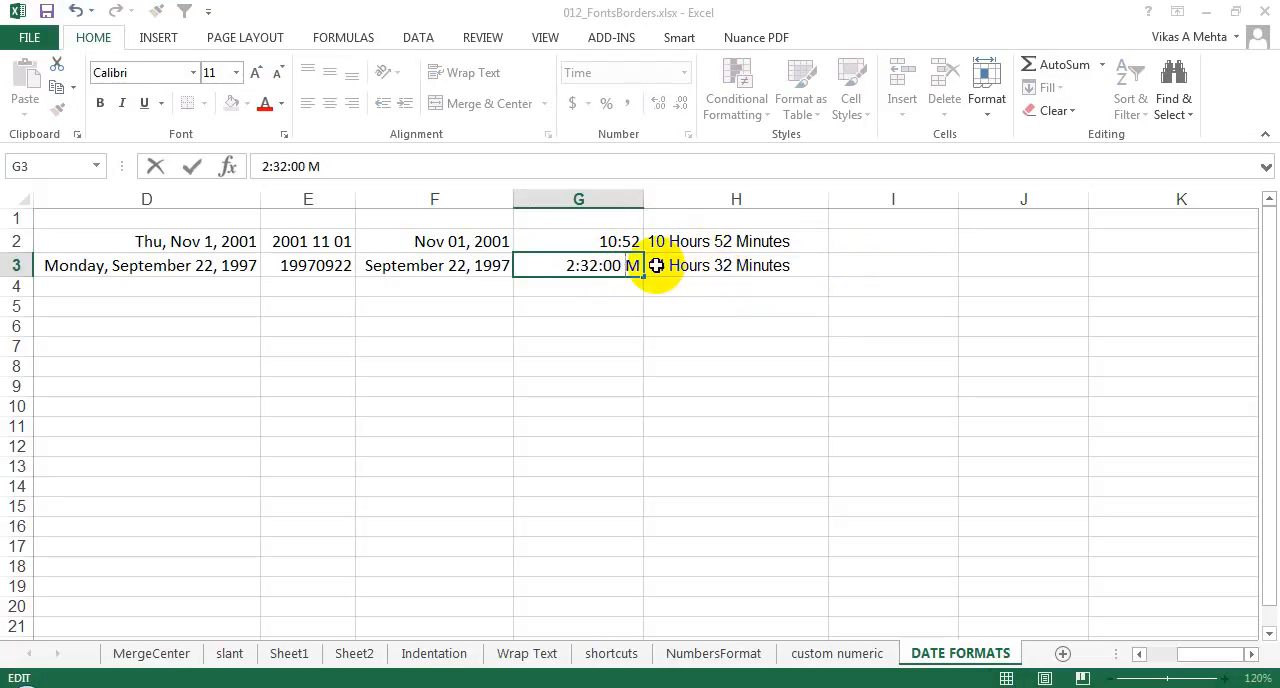
type("A")
key("Return")
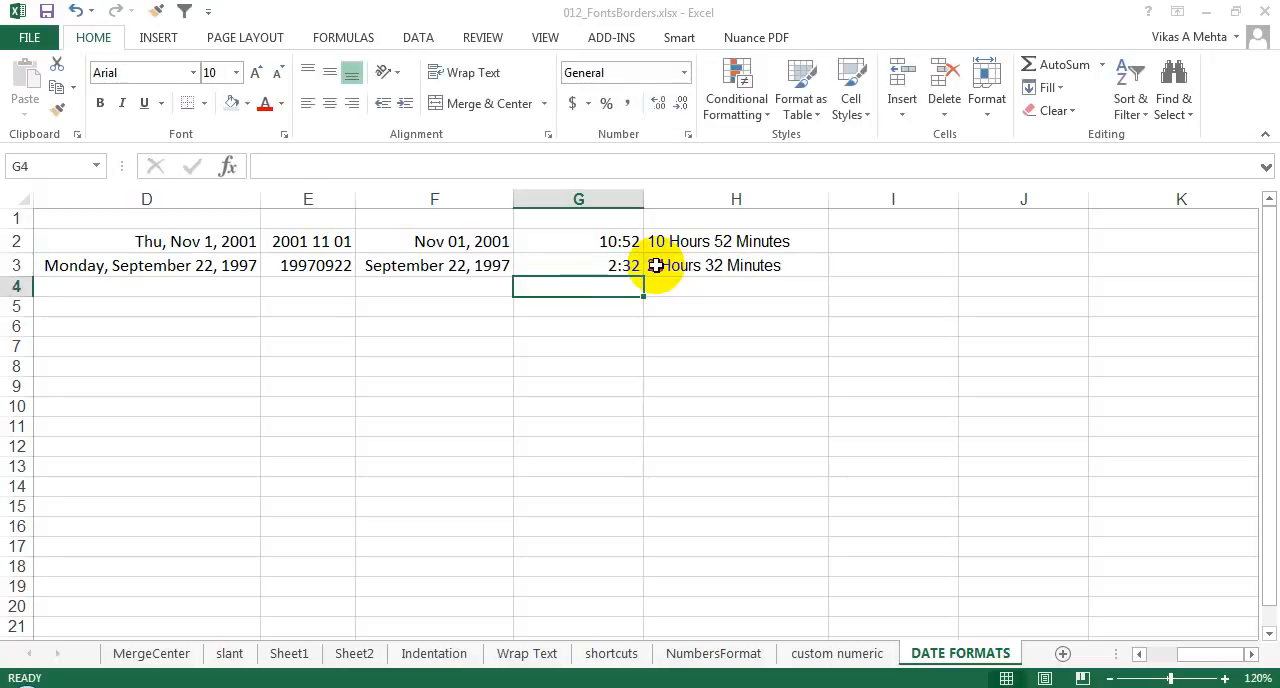
Step: Check the formula result in cell H3 and return to the first date in cell A2
left_click(656, 265)
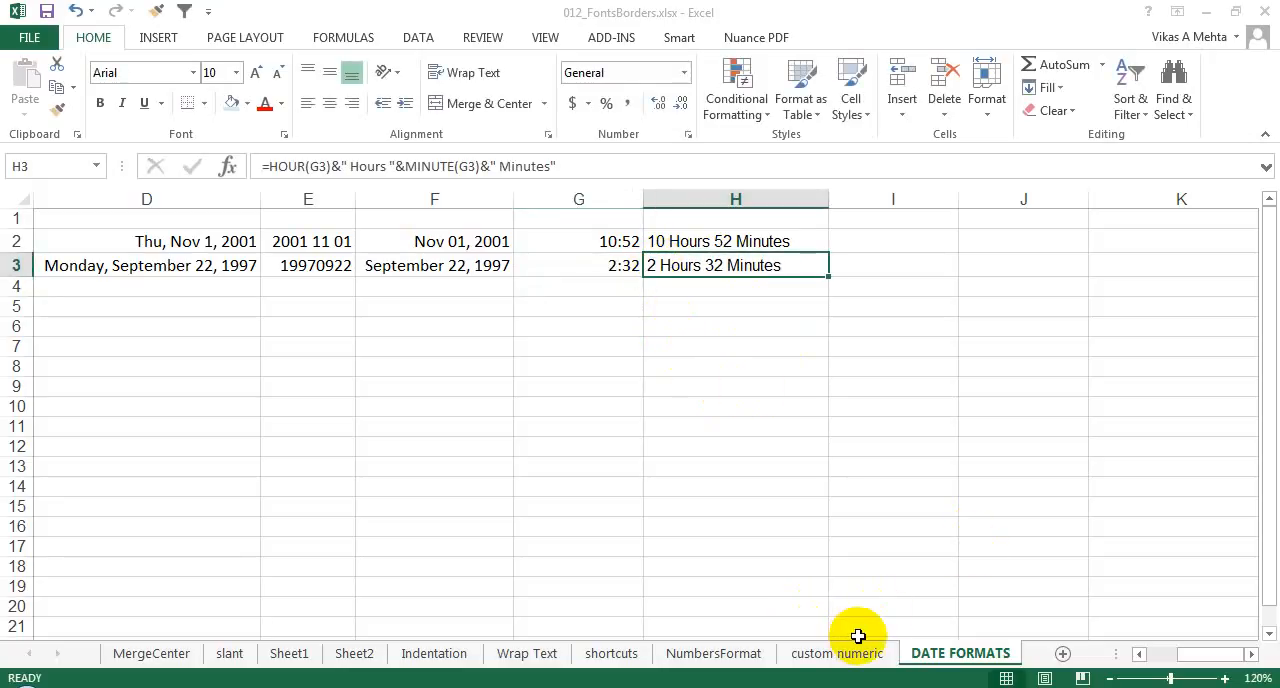
key("ctrl+Home")
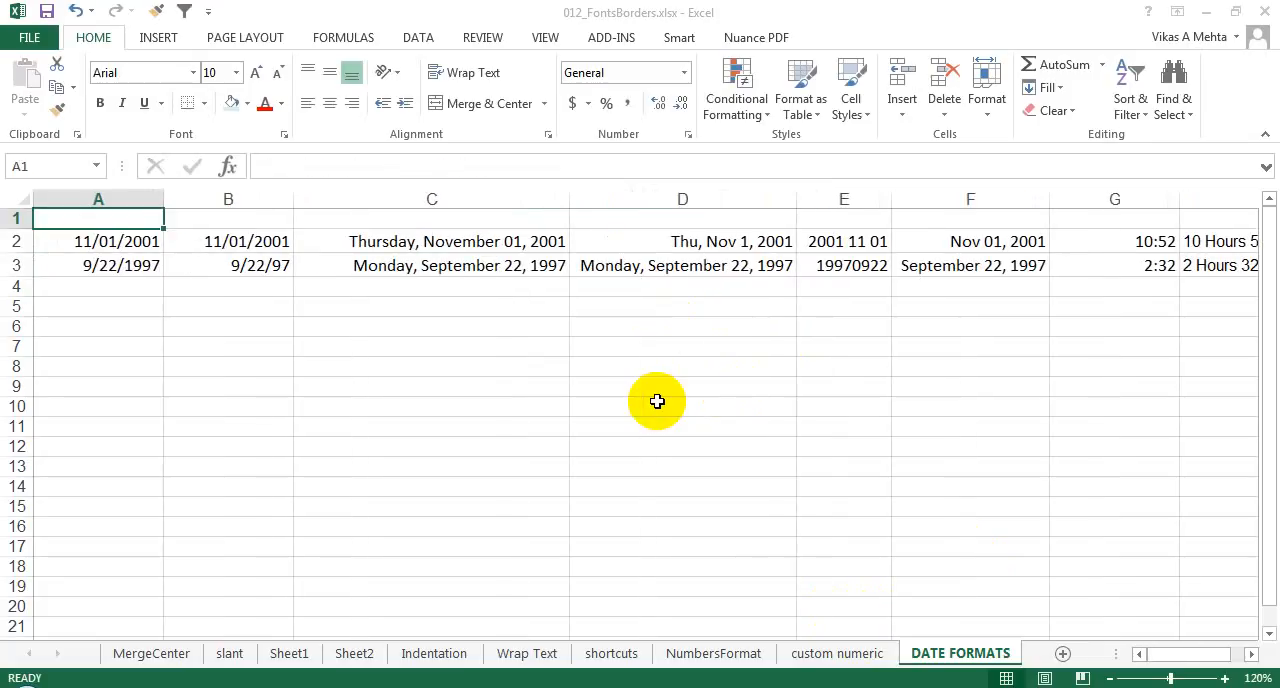
key("Down")
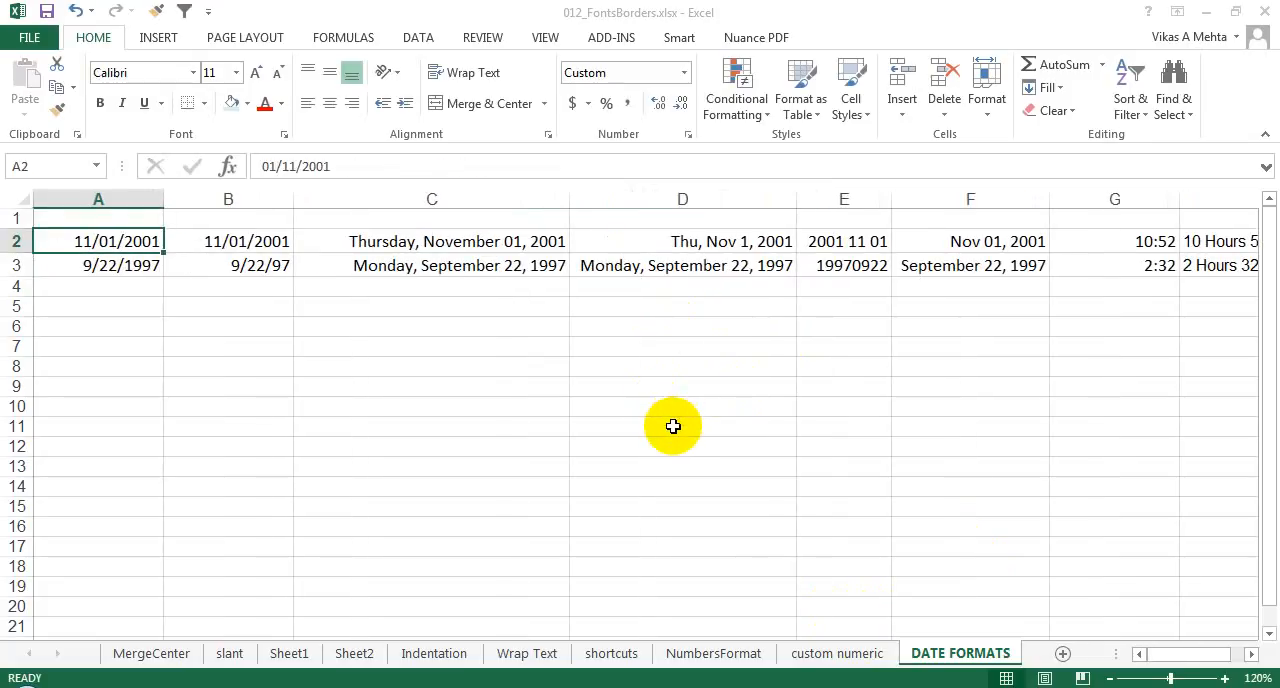